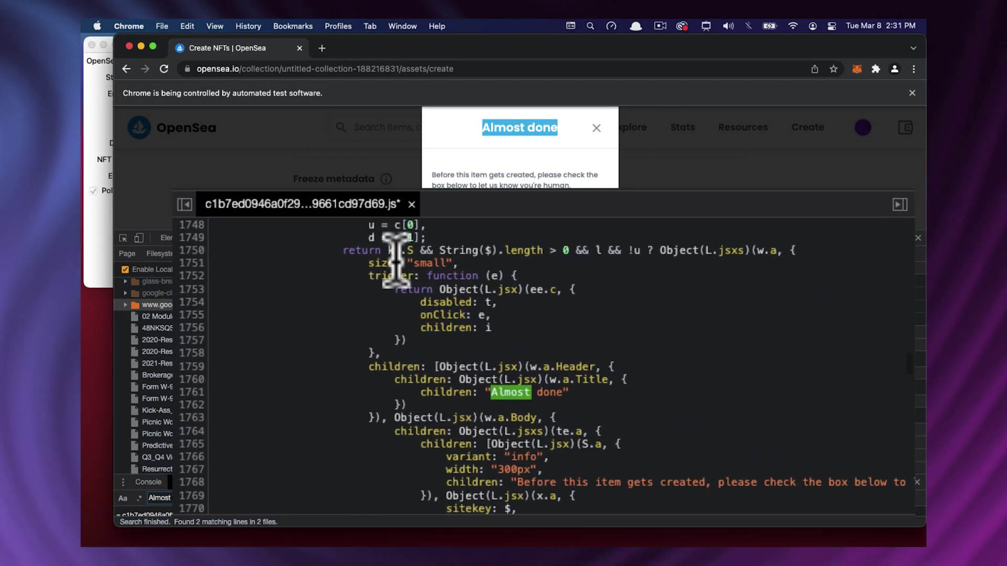
Delete the captcha modal wrapper code following 'return ' on line 1750 of the override file.
scroll(400, 267, down, 5)
shift+click(378, 387)
key(BackSpace)
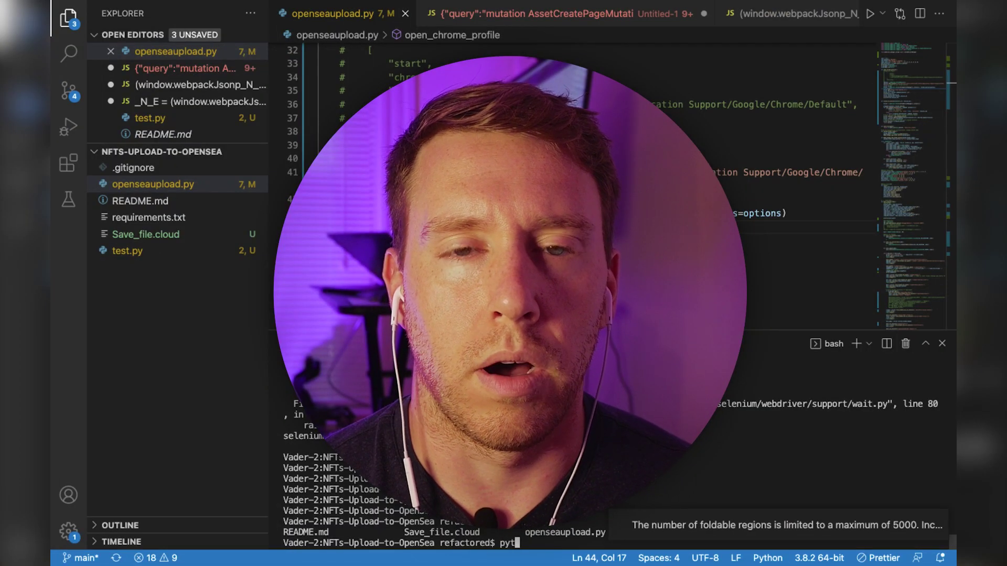
Run python3 openseaupload.py to open the NFT uploader form titled Ocean-11.
key(Return)
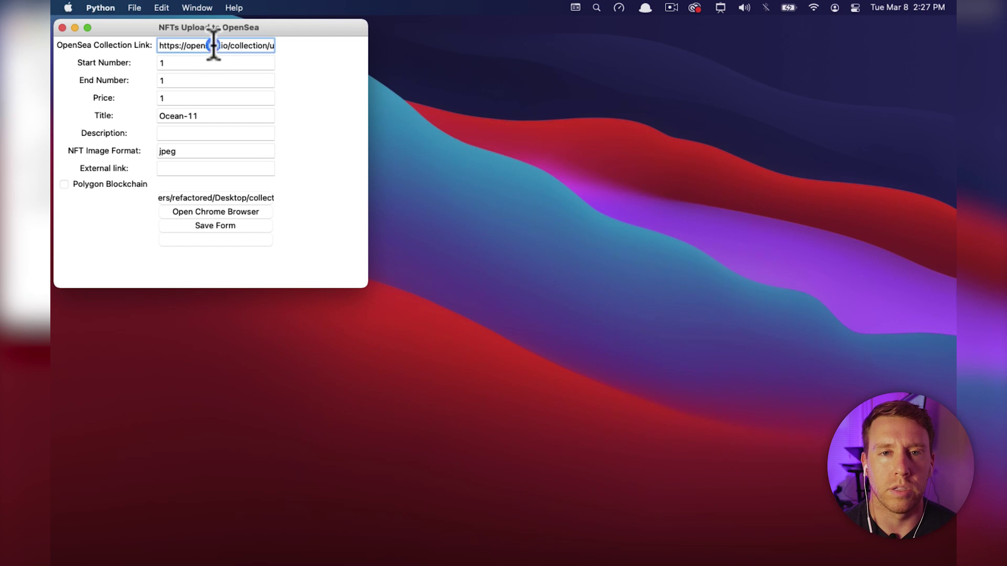
Pick Desktop > collection as the image folder, tick Polygon Blockchain, and open Chrome.
click(213, 46)
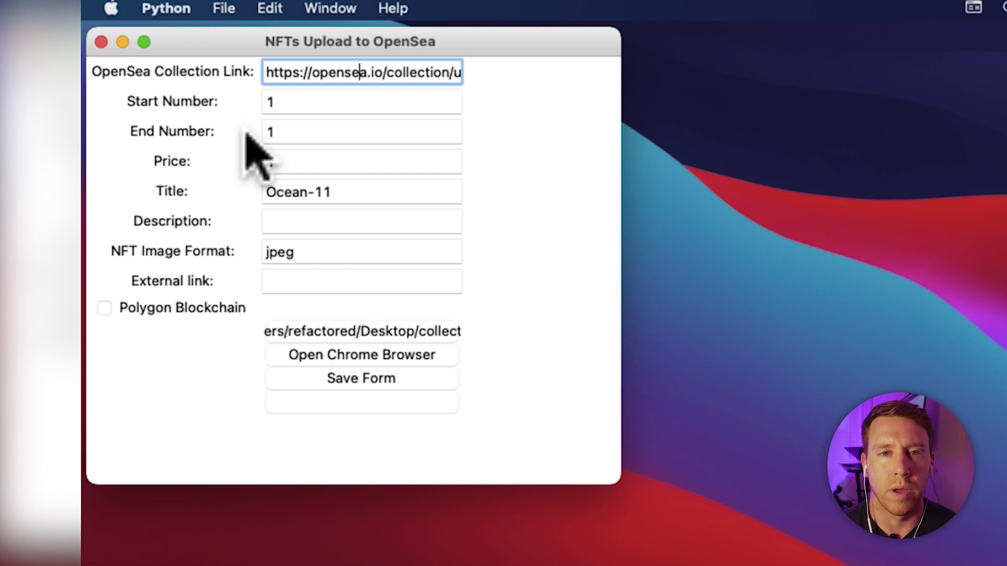
click(376, 328)
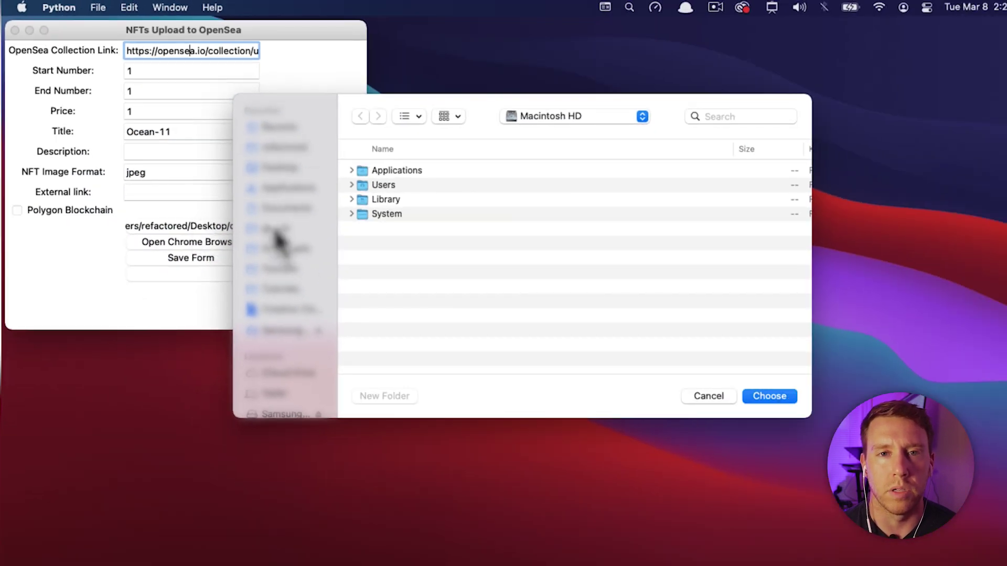
click(286, 167)
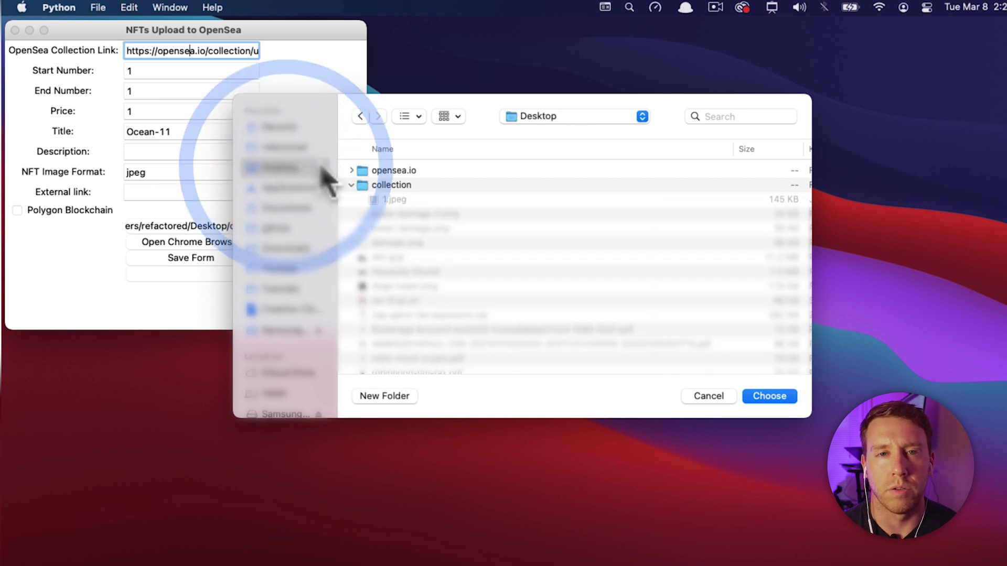
click(364, 185)
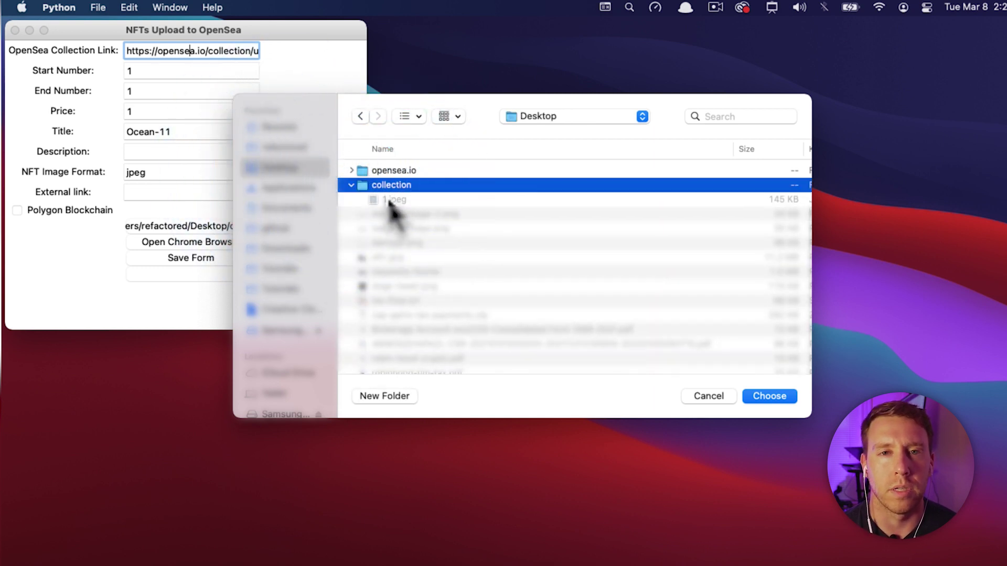
click(769, 397)
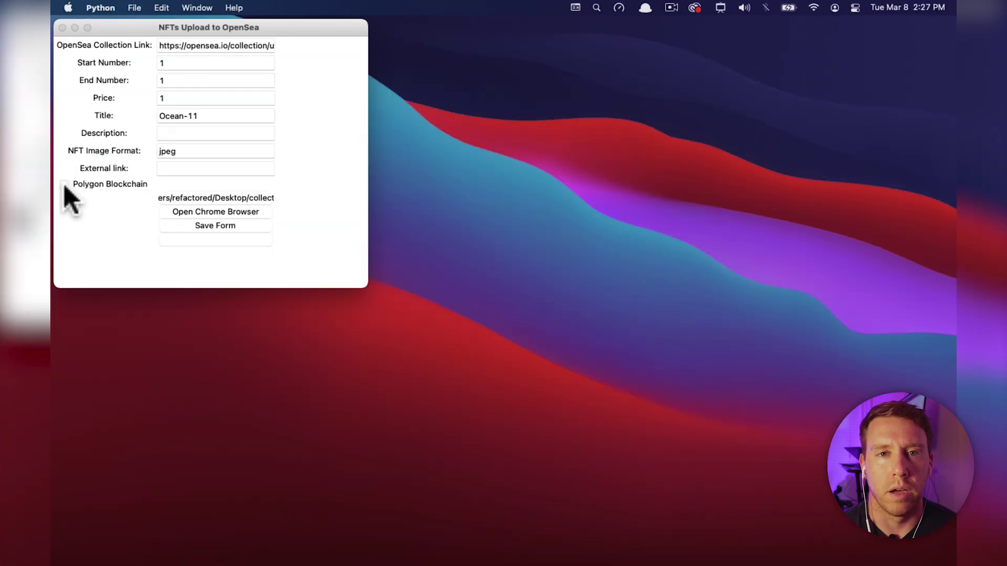
click(17, 210)
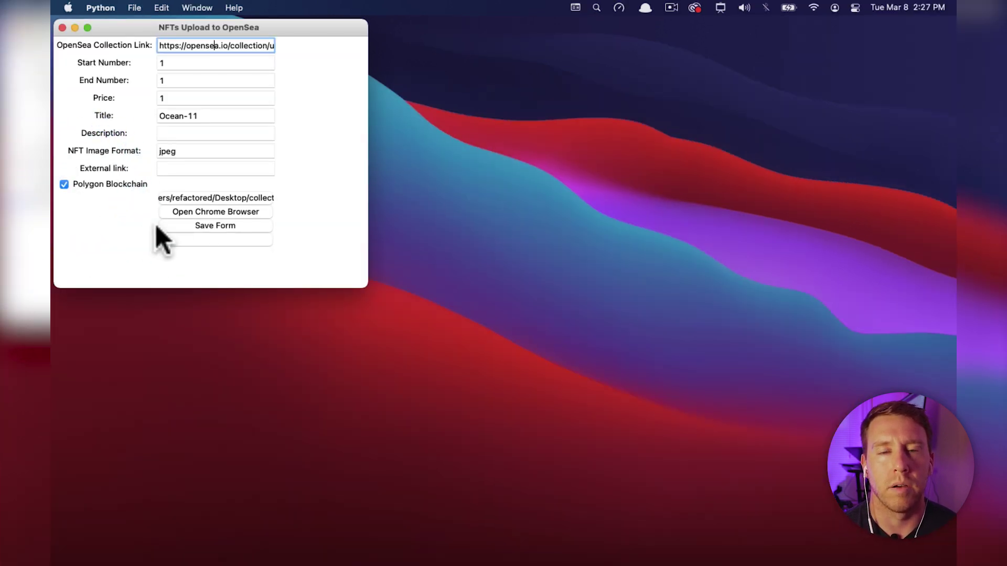
click(198, 212)
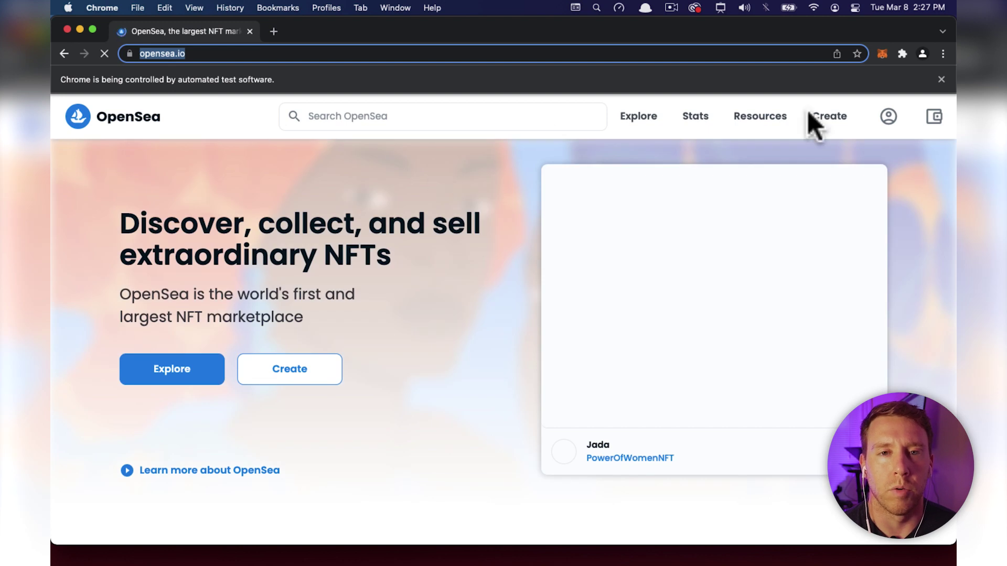
Connect MetaMask via My Collections, open Untitled Collection #188216831, then bring the uploader forward.
click(888, 114)
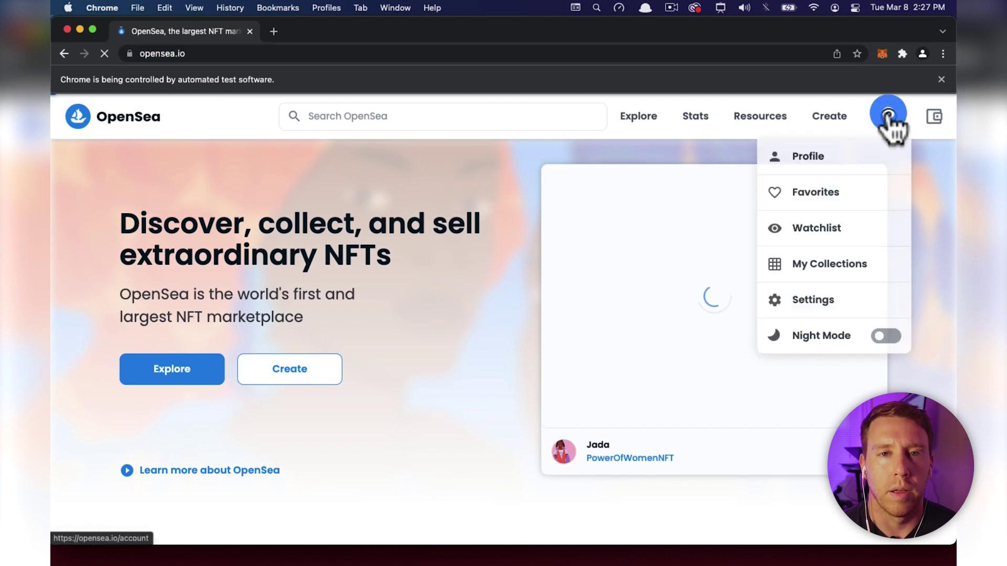
click(838, 267)
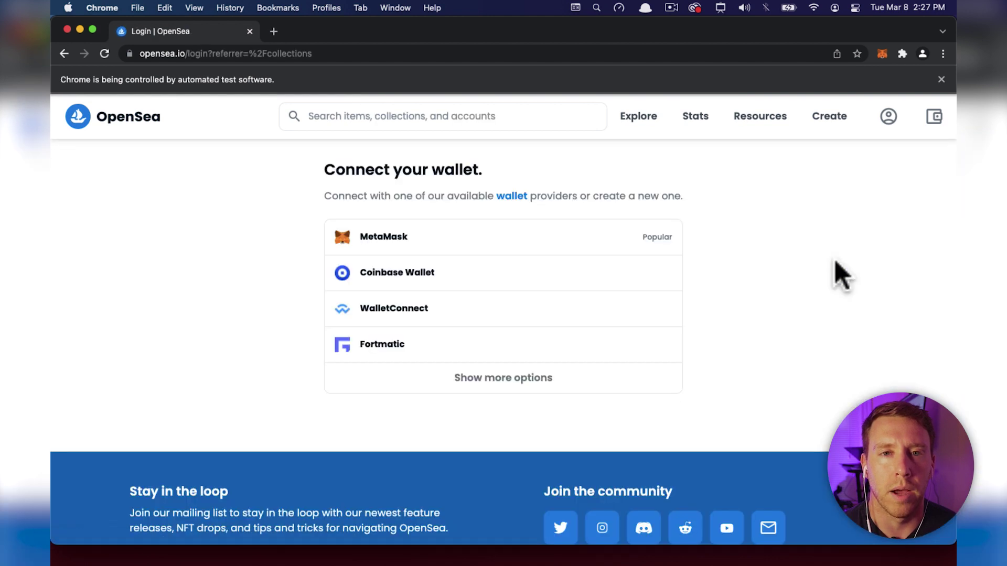
click(469, 239)
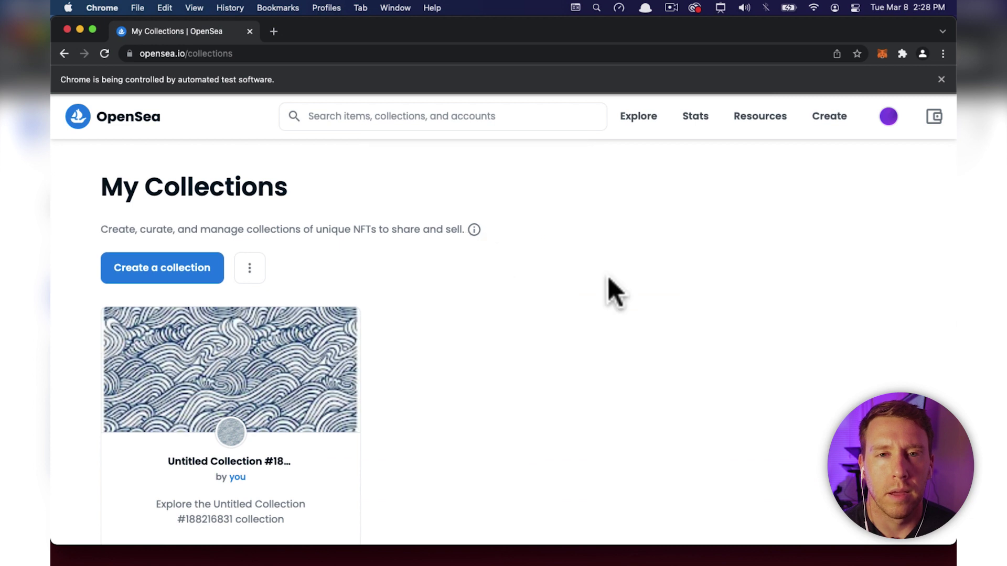
scroll(608, 289, down, 2)
click(271, 314)
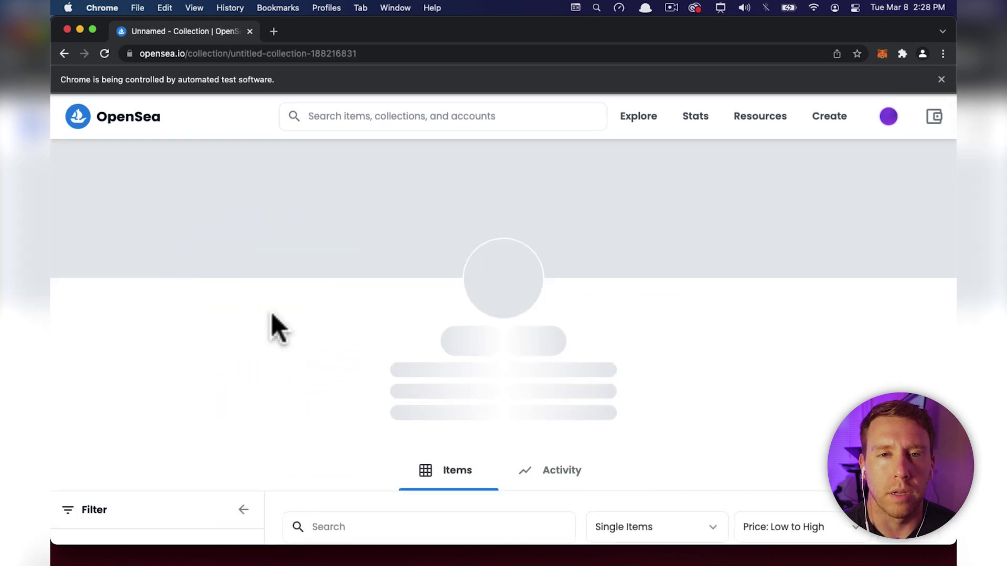
drag(51, 268, 183, 266)
click(122, 255)
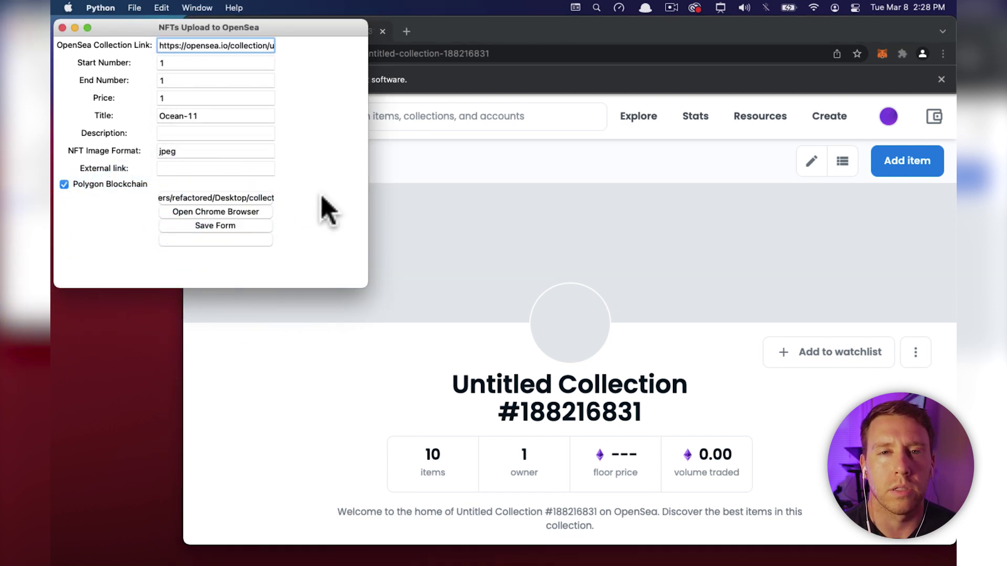
Start the upload to fill Ocean-111 on Polygon, submit with Create, then close Almost done.
click(219, 239)
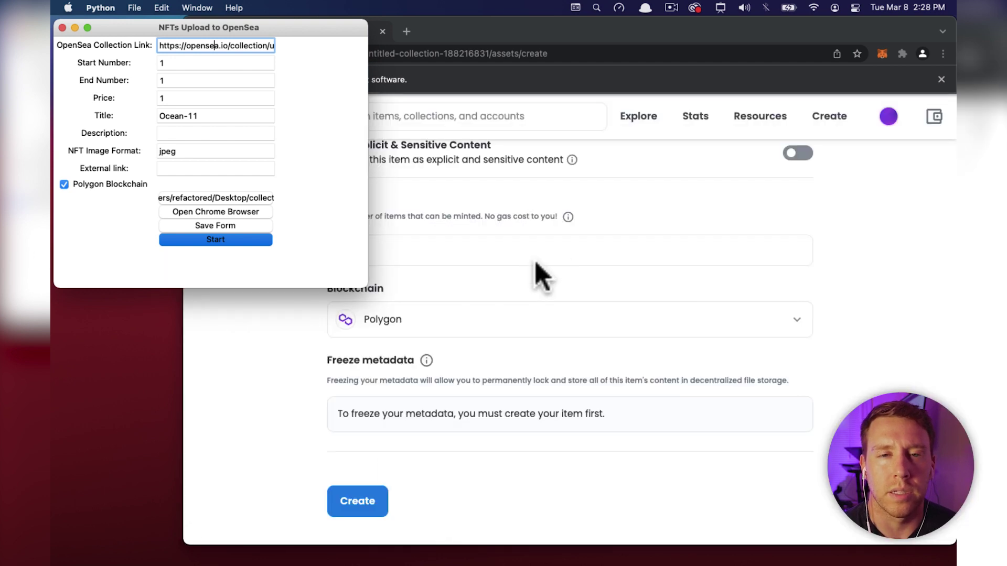
click(356, 500)
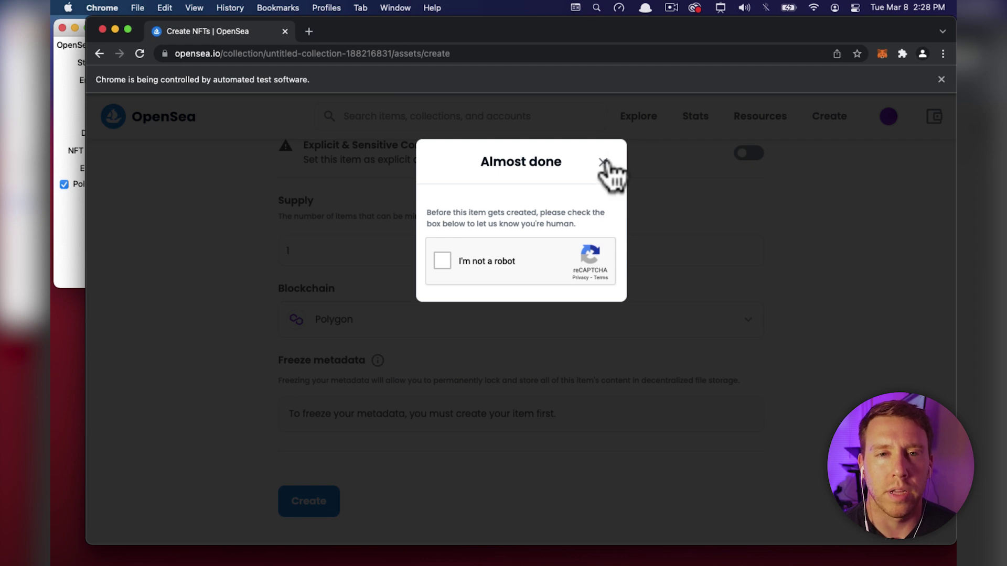
click(603, 162)
click(222, 346)
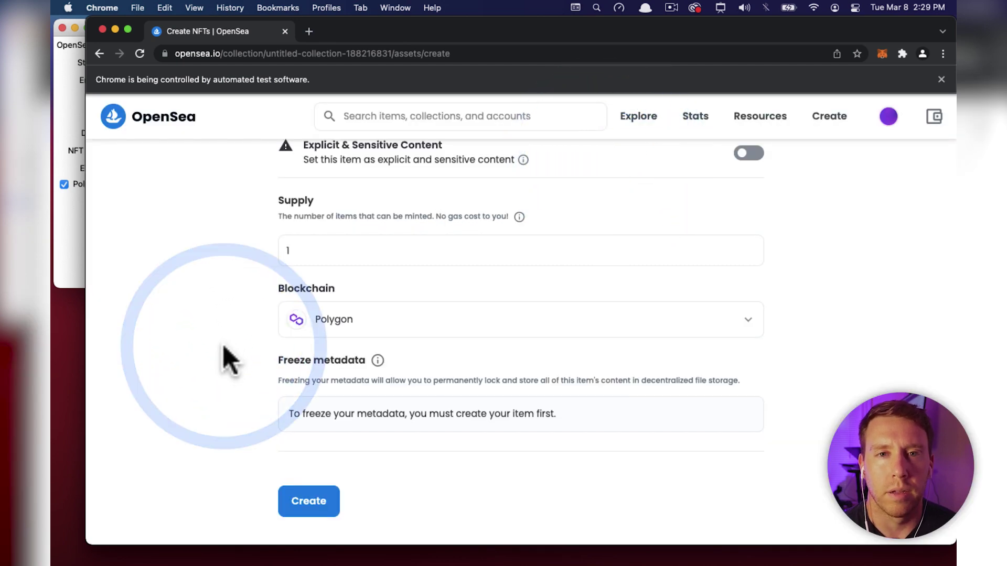
Open DevTools on the Sources panel and enlarge the panel, file tree and console.
key(super+alt+j)
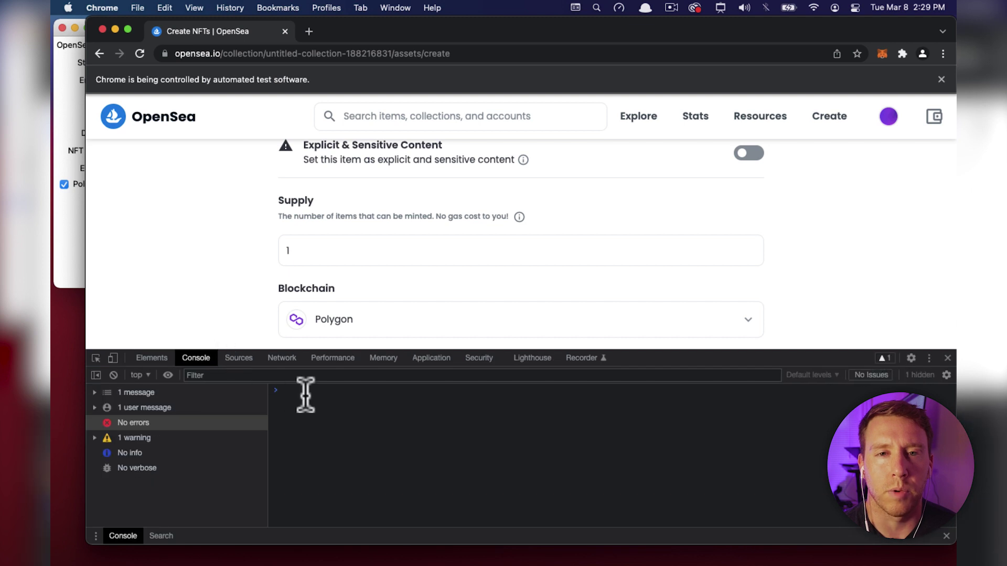
click(283, 360)
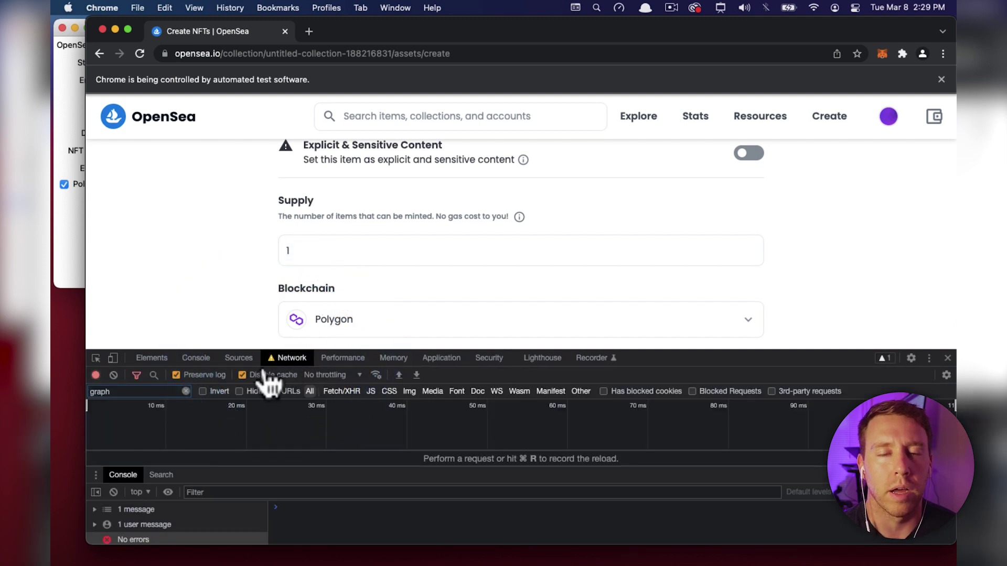
click(231, 359)
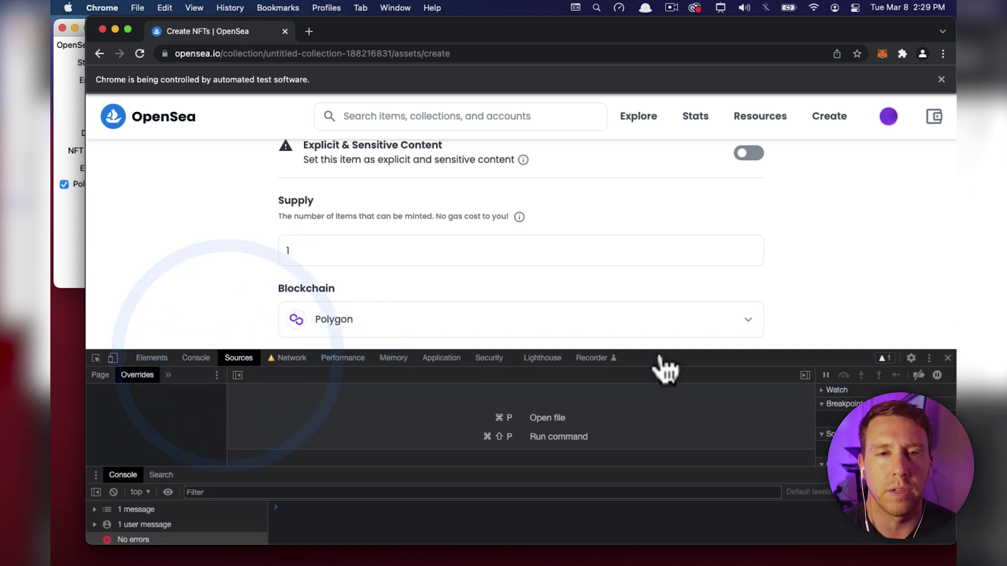
drag(667, 352, 668, 228)
drag(228, 321, 336, 334)
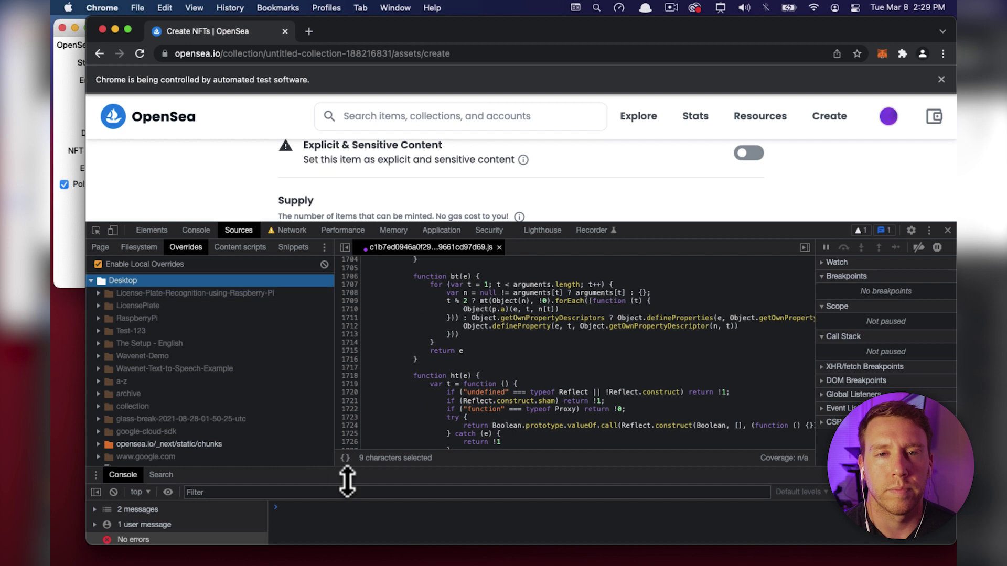
drag(340, 474, 339, 387)
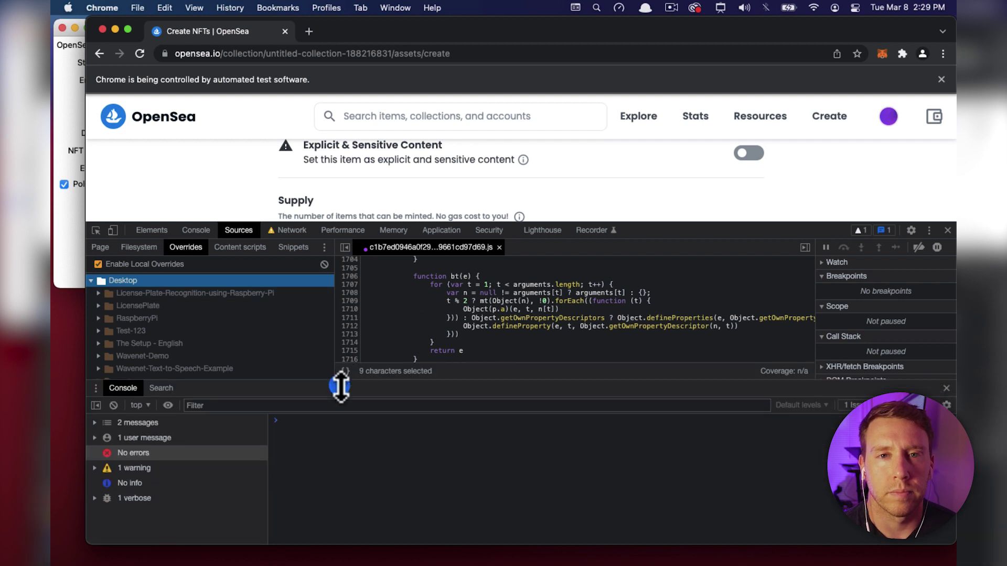
Enable Local Overrides, reload the page, and shrink DevTools to show more of the form.
click(97, 263)
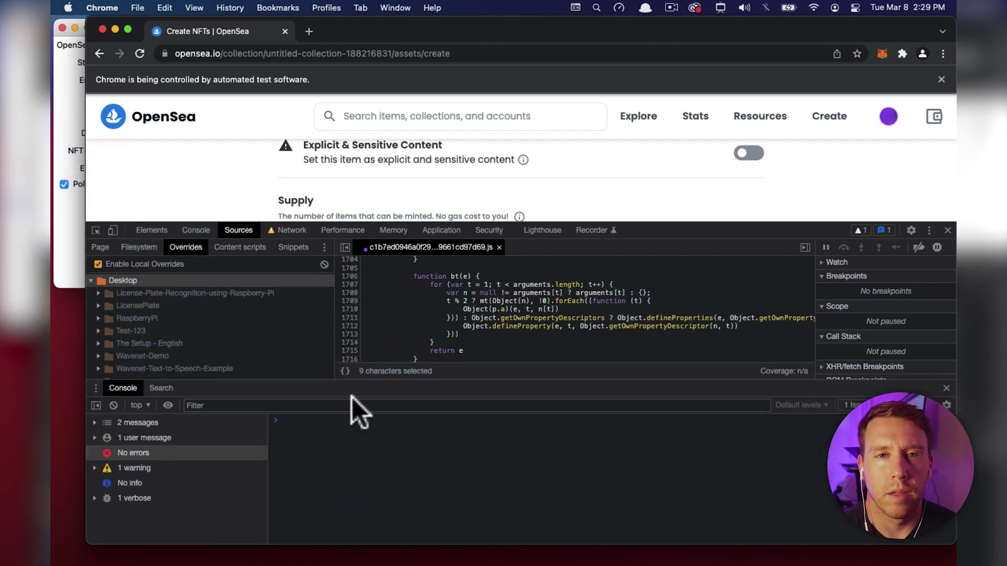
click(226, 404)
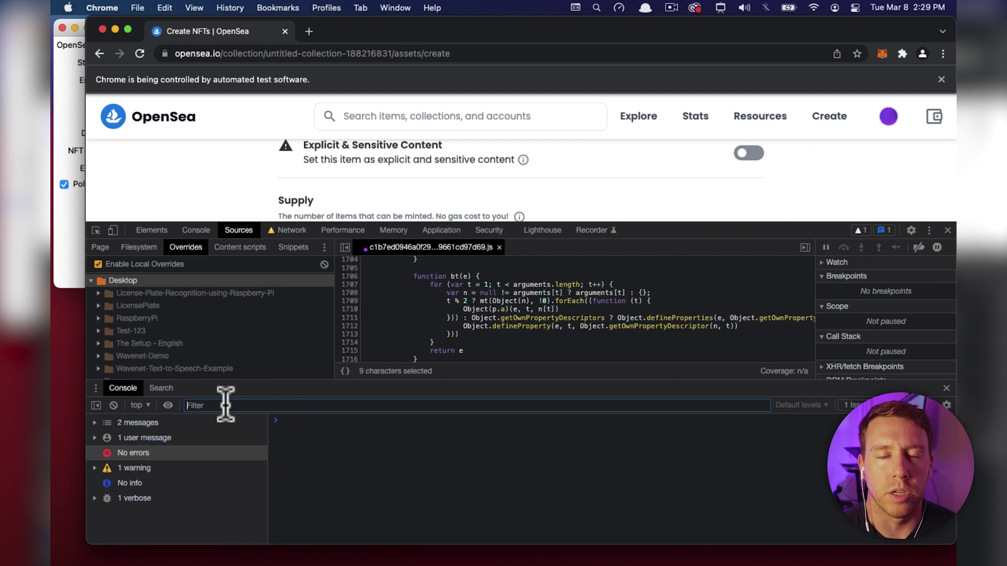
click(137, 53)
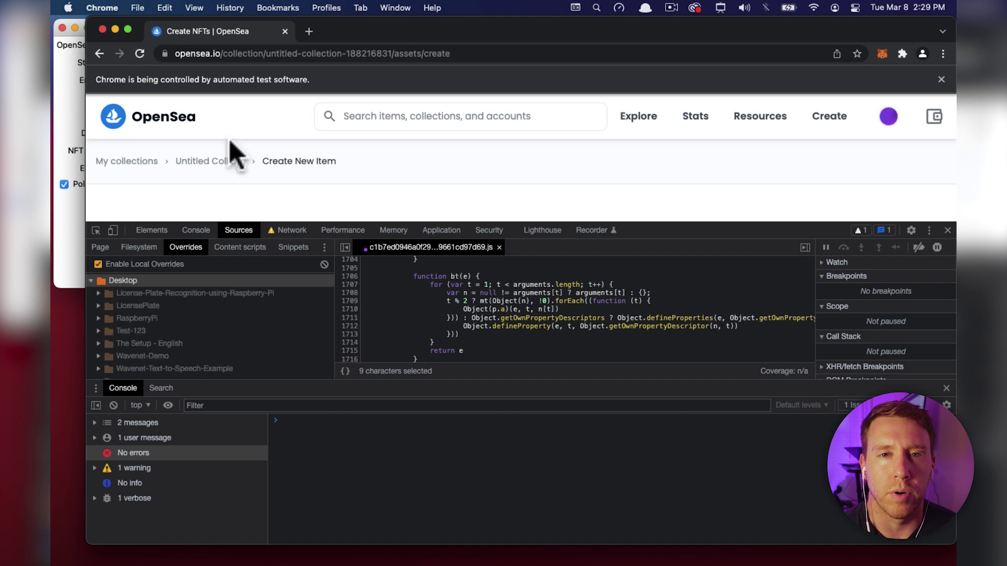
drag(712, 231, 754, 370)
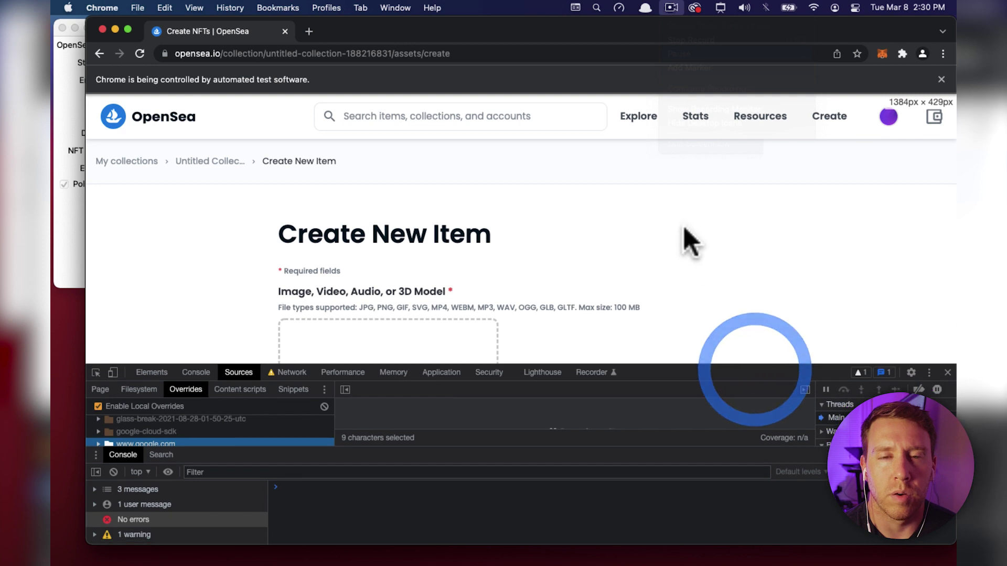
Upload 1.jpeg as the new item's image.
scroll(677, 241, down, 3)
click(425, 278)
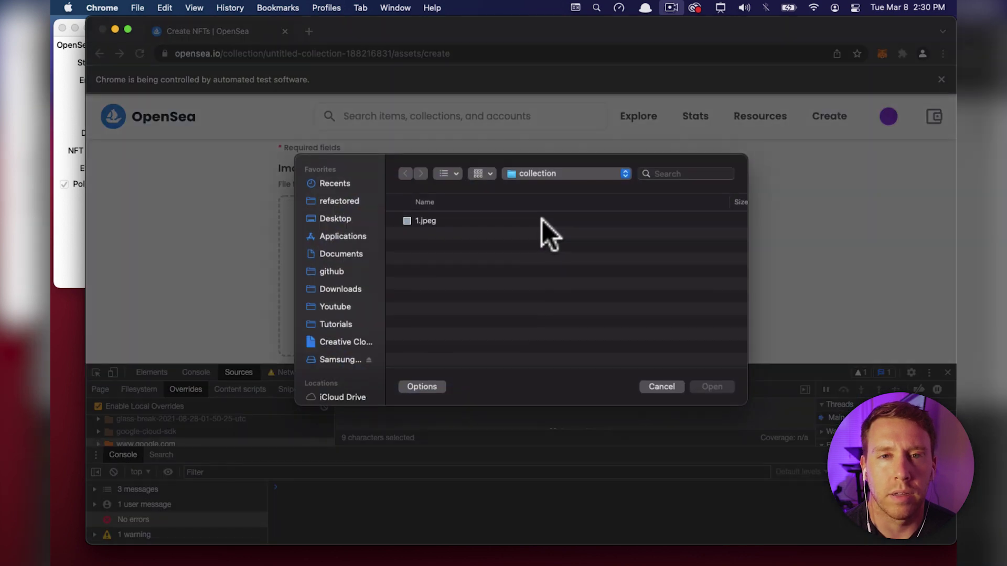
click(470, 221)
click(701, 386)
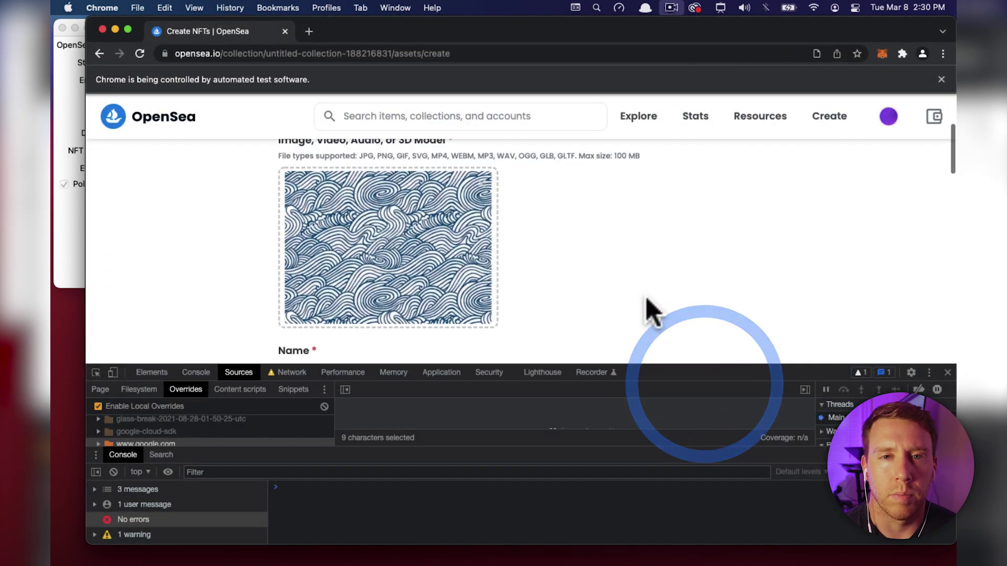
Enter 'test' as name and description and submit the item with Create.
scroll(645, 304, down, 5)
click(430, 254)
text(test)
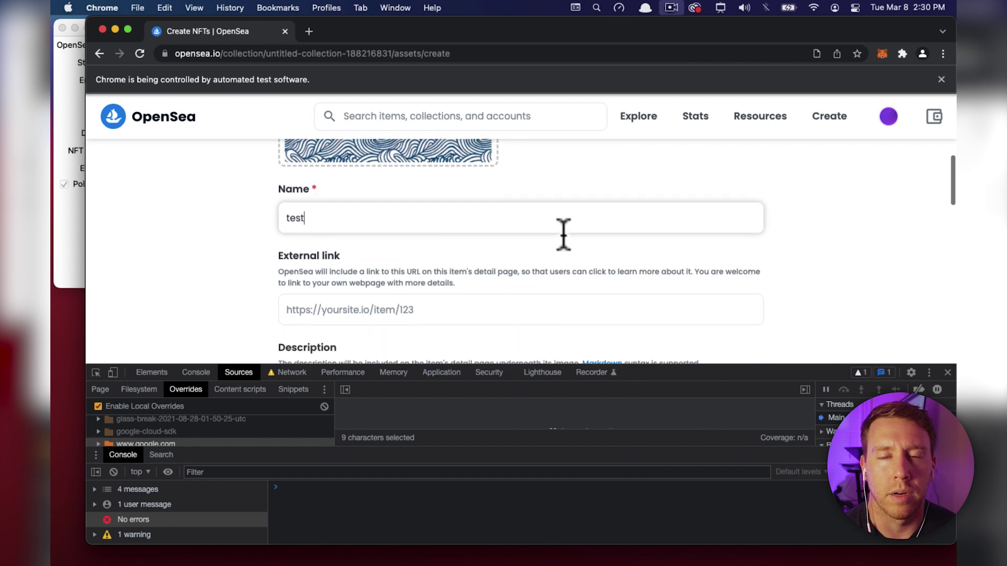
scroll(562, 234, down, 5)
click(451, 217)
text(test)
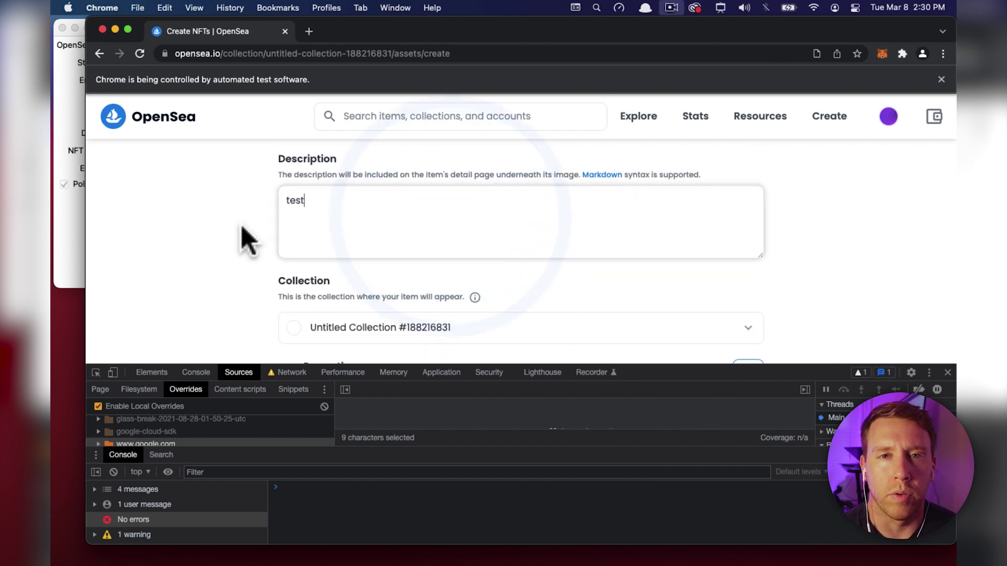
scroll(243, 236, down, 10)
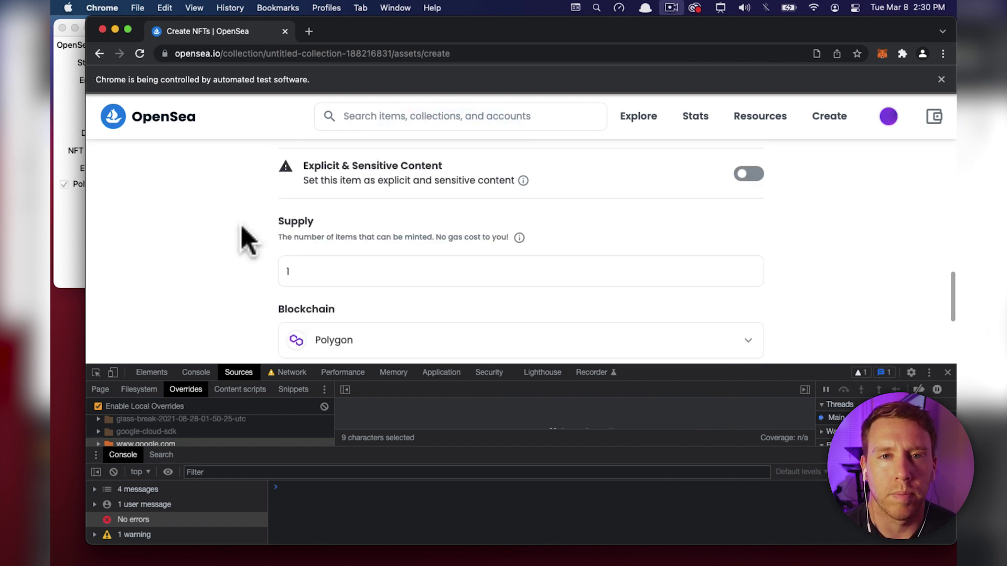
scroll(245, 236, down, 10)
click(322, 314)
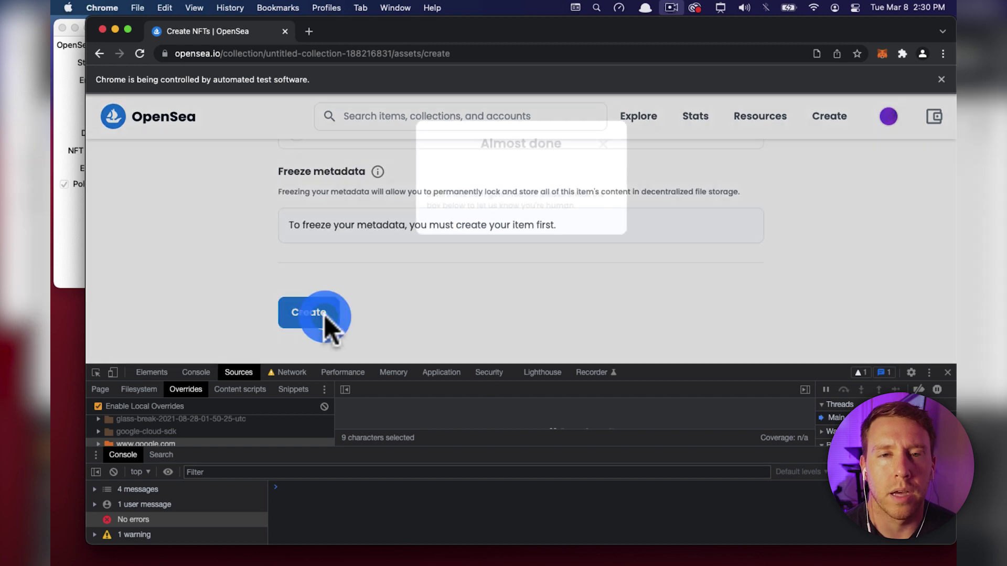
Copy the 'Almost done' title, enlarge DevTools, and paste it into the console filter.
drag(486, 143, 562, 150)
key(super+c)
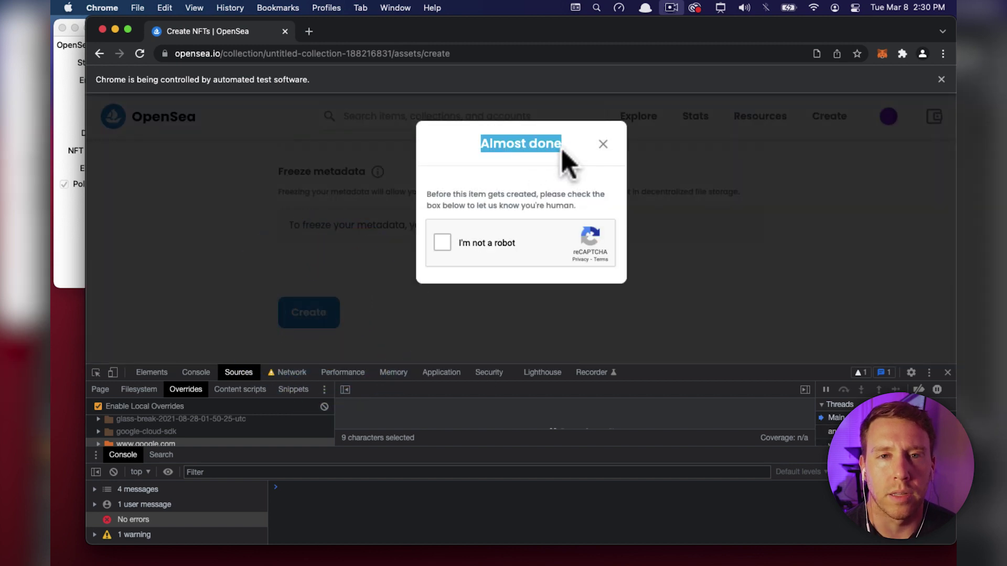
drag(658, 366, 652, 227)
click(265, 407)
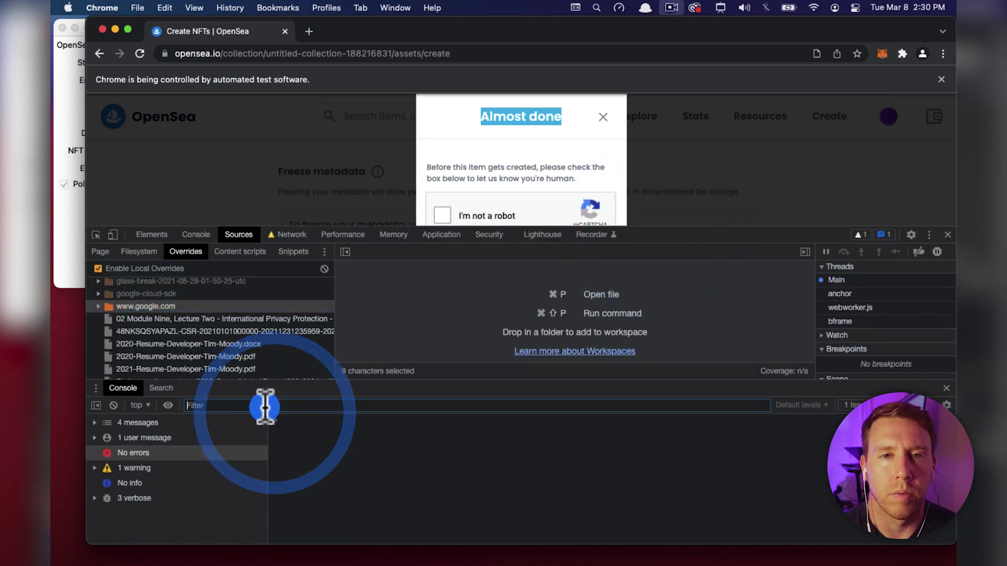
key(super+v)
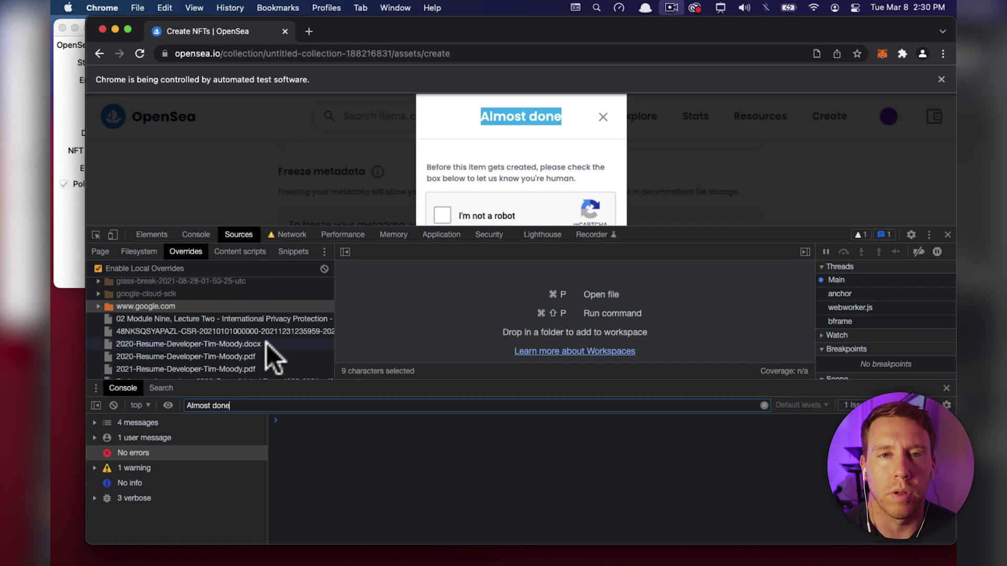
Search all sources for 'Almost done' and pick the bundled chunk script match.
key(super+alt+f)
key(super+v)
key(Return)
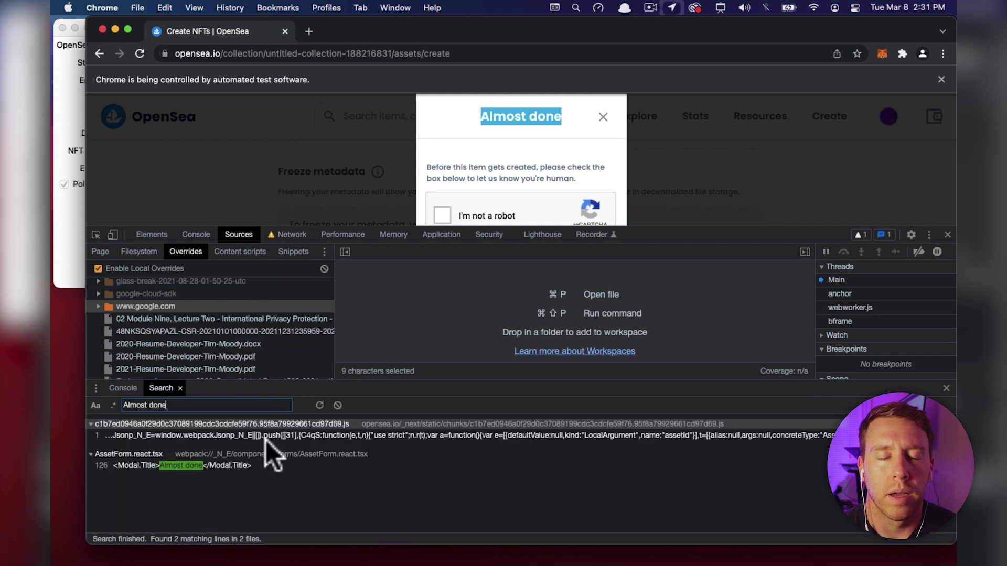
click(267, 436)
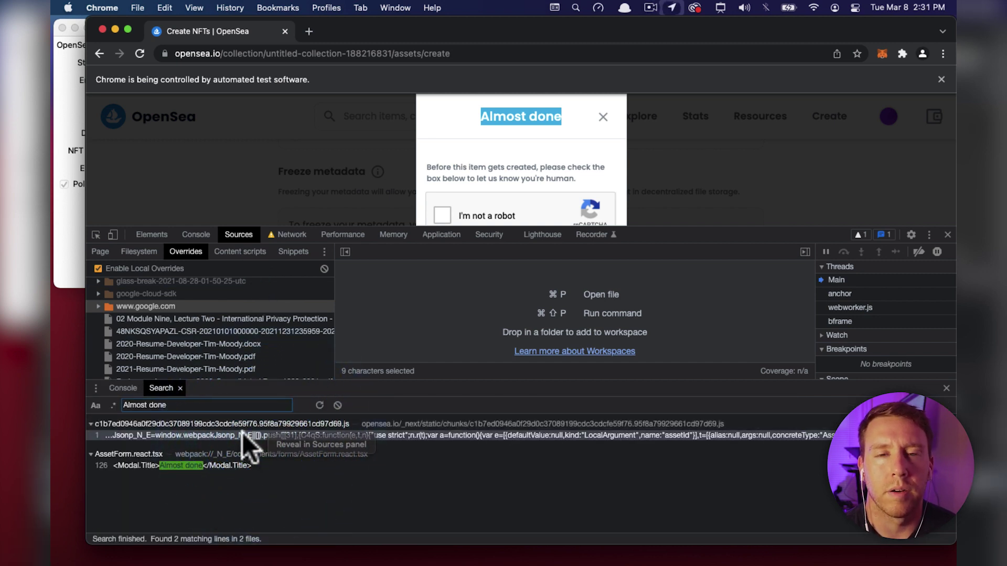
Copy the matched chunk script into a new VS Code file and run Format Document on it.
click(242, 435)
click(535, 272)
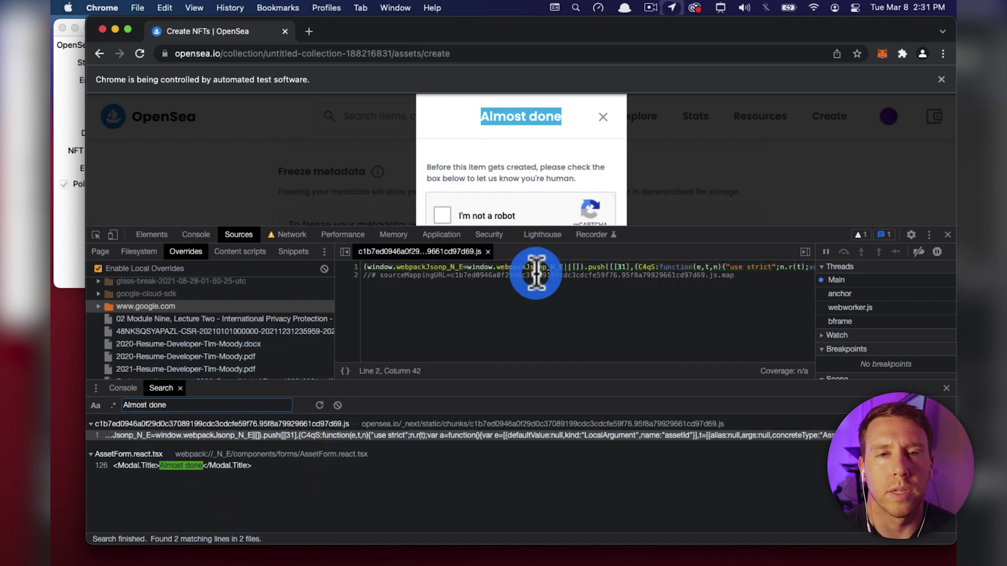
key(ctrl+Right)
key(ctrl+Right)
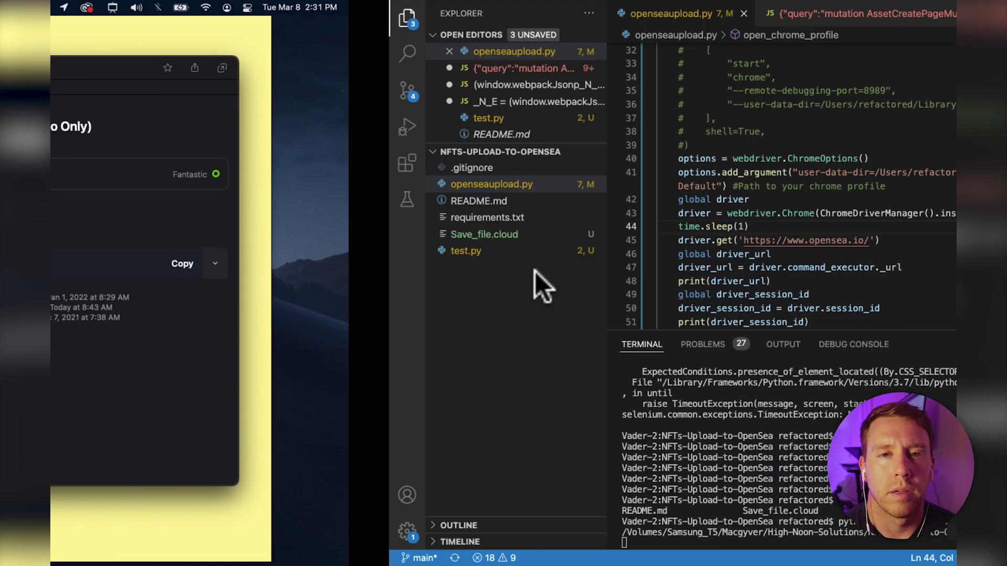
key(super+n)
key(super+v)
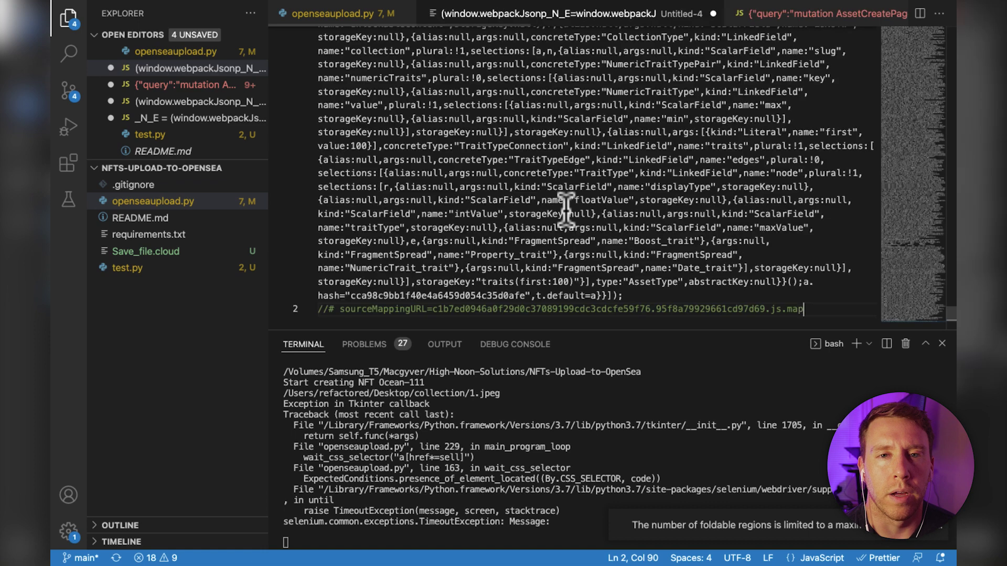
key(super+a)
key(shift+alt+f)
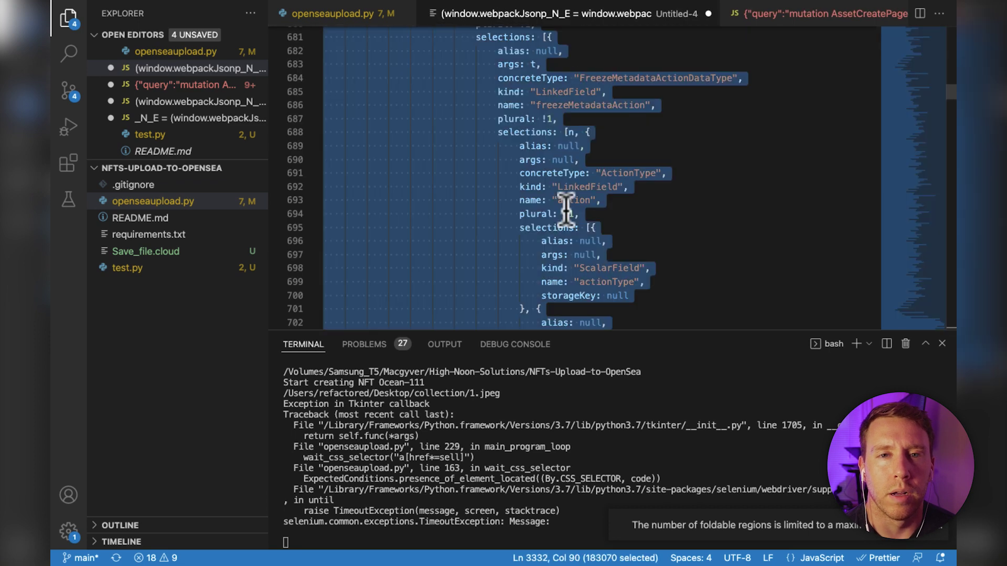
key(ctrl+Left)
key(ctrl+Left)
Replace the chunk script's code with the formatted version and find 'Almo' in it.
key(BackSpace)
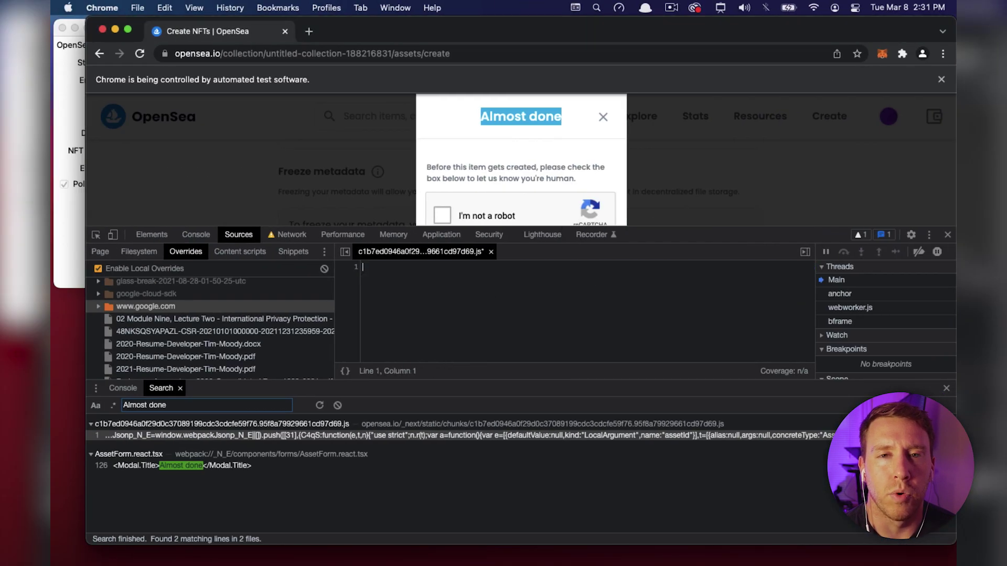
key(super+v)
key(super+f)
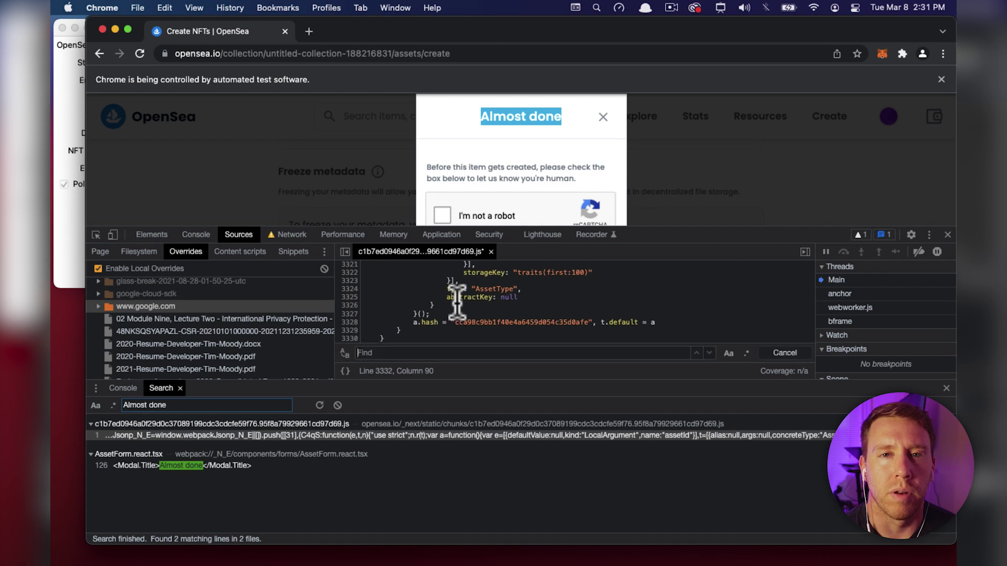
text(Almost)
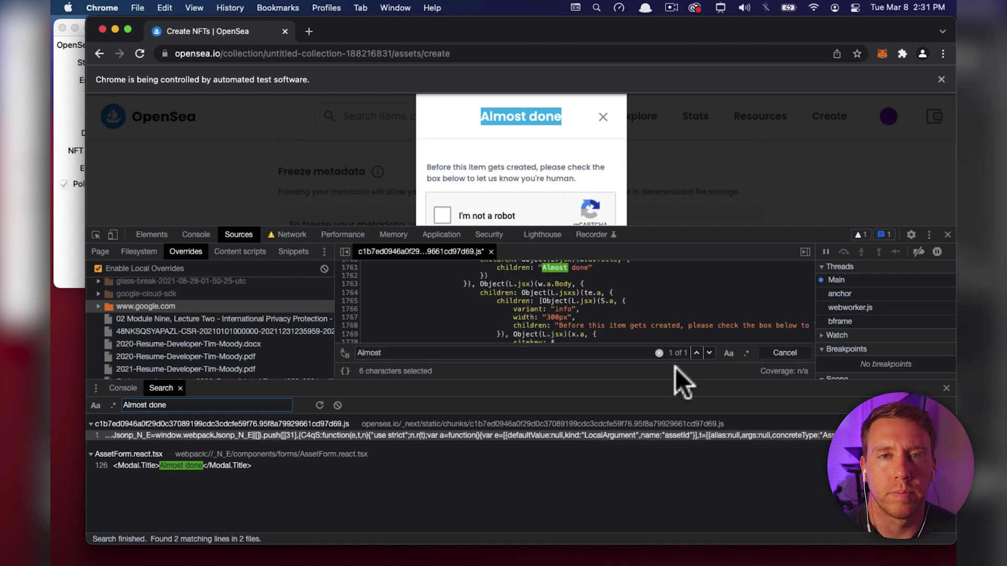
Delete the Almost done modal block, save the override with Cmd+S, and shrink DevTools.
drag(679, 382, 681, 490)
scroll(697, 365, up, 6)
scroll(697, 364, down, 4)
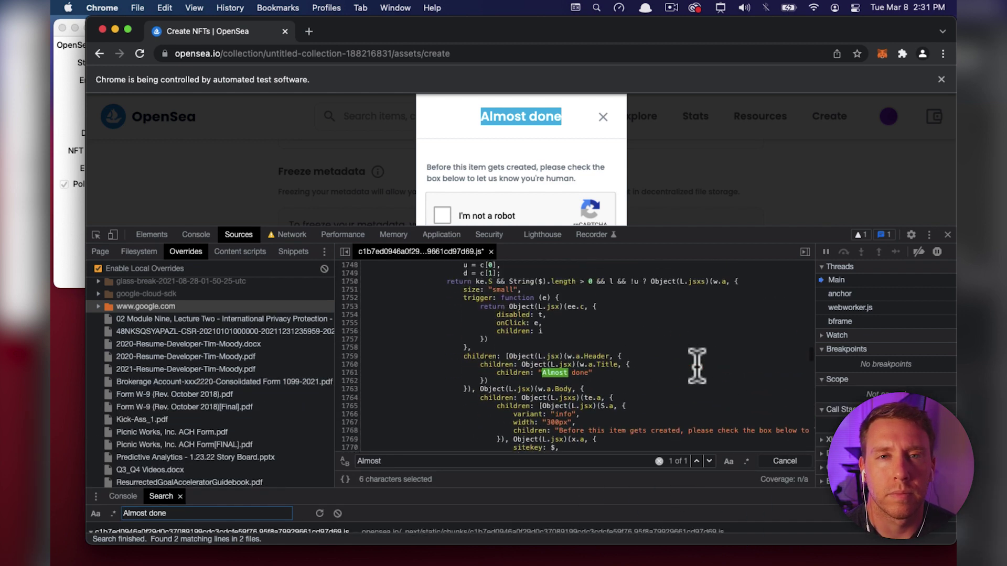
drag(697, 360, 465, 382)
key(BackSpace)
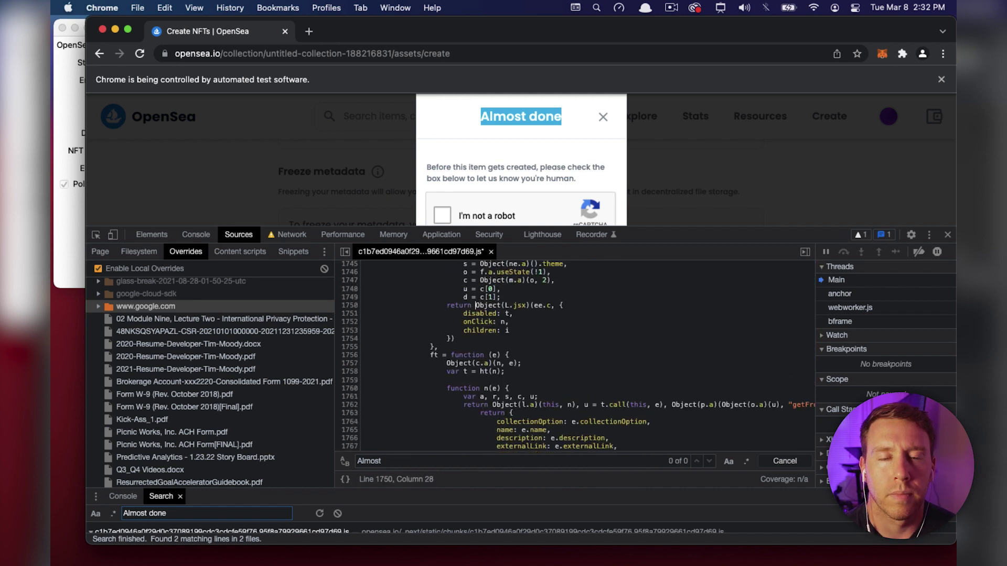
key(super+s)
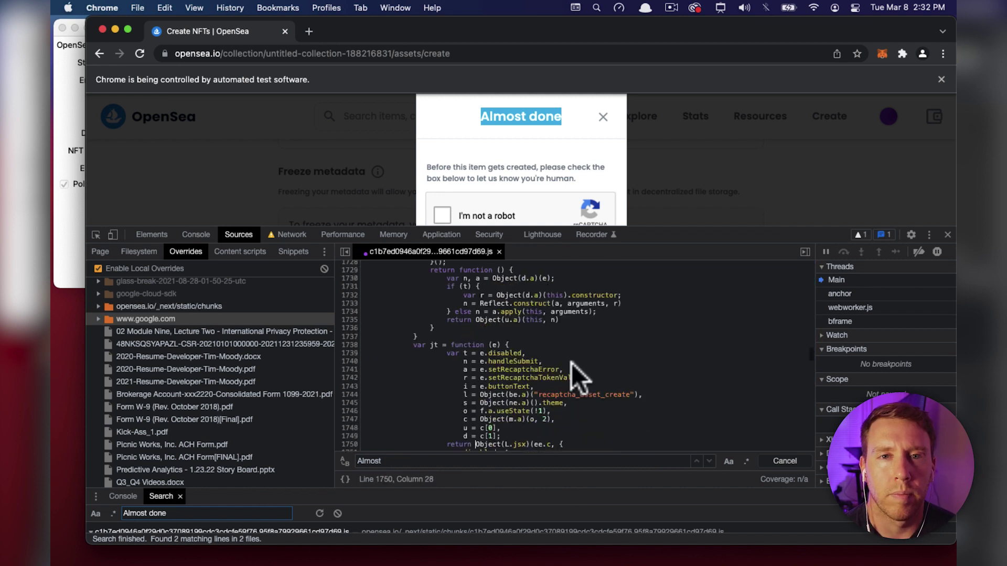
drag(760, 236, 753, 356)
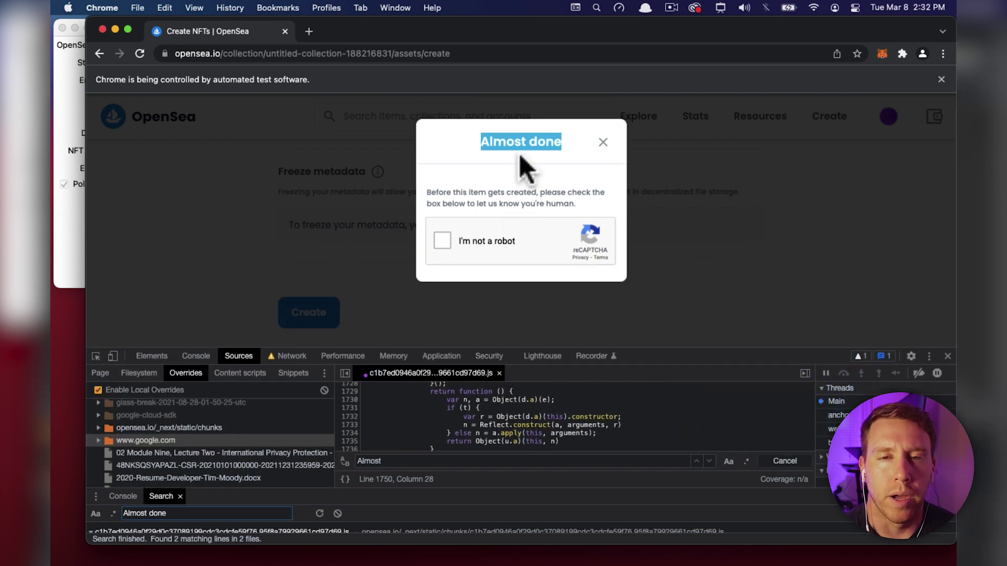
Reload the page with the overridden script and upload 1.jpeg as the item image.
click(140, 53)
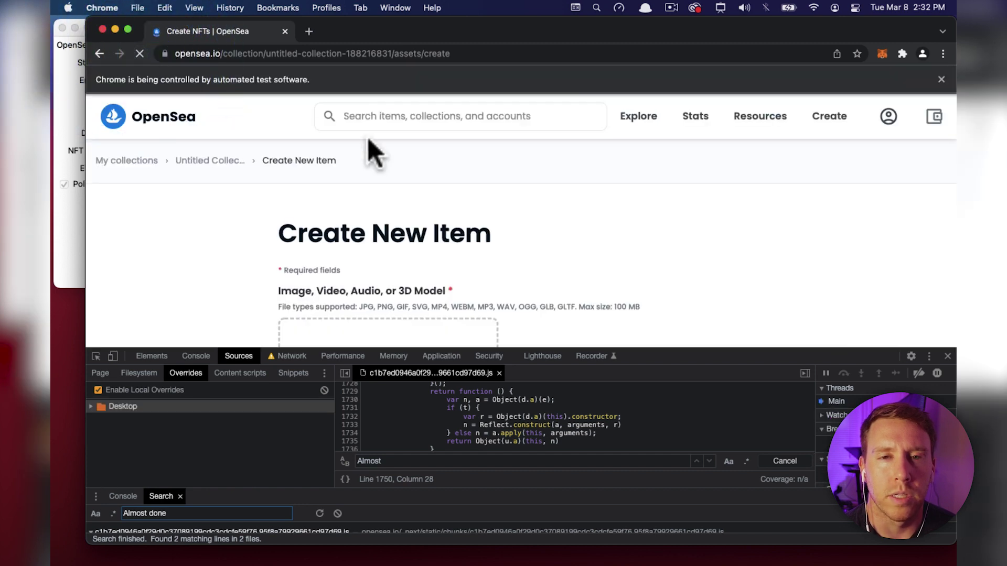
scroll(246, 275, down, 3)
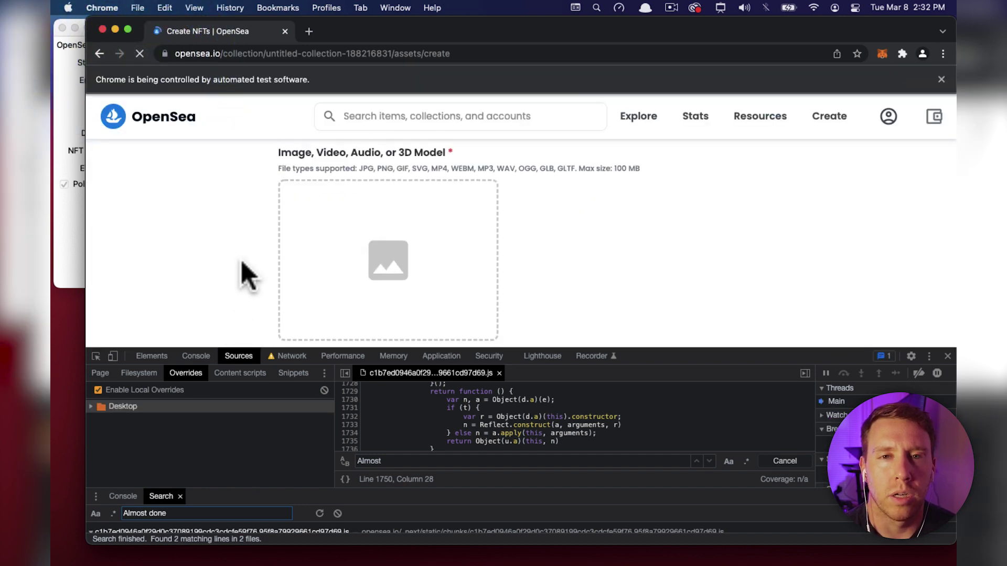
click(361, 265)
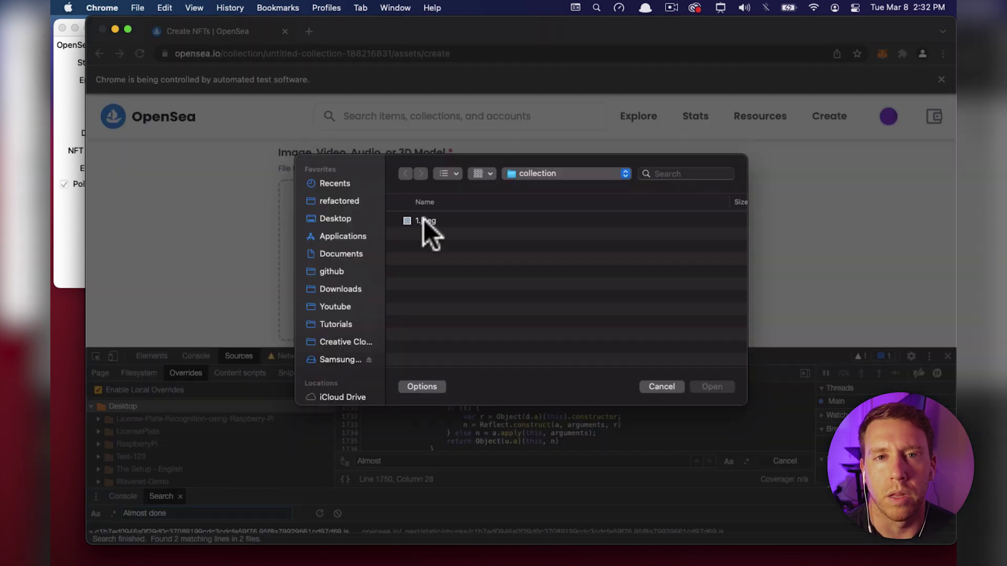
click(425, 220)
click(716, 387)
Enter the name 'test' and a description, then scroll down to the Create button.
scroll(636, 276, down, 1)
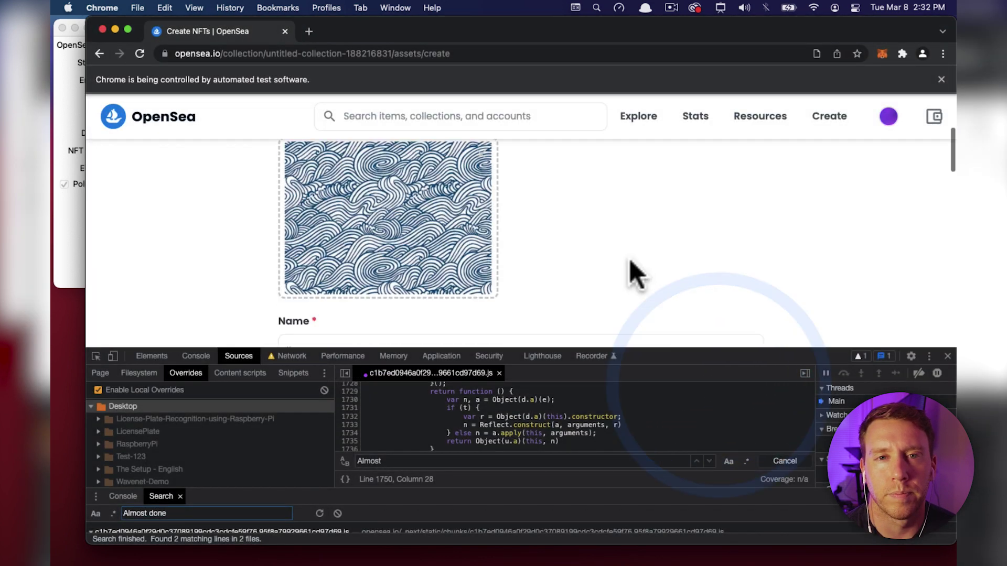
scroll(636, 277, down, 2)
click(530, 259)
text(test)
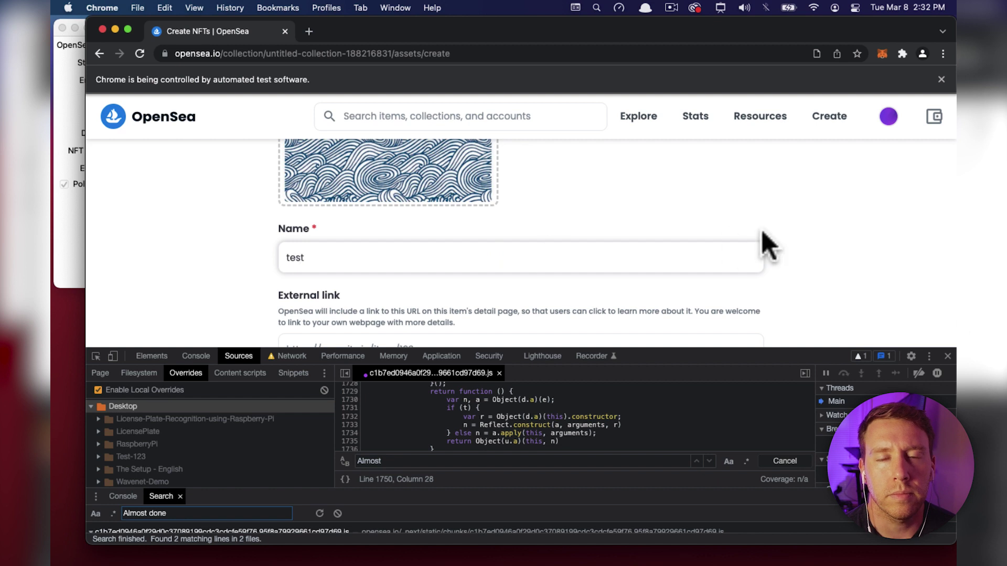
scroll(768, 247, down, 4)
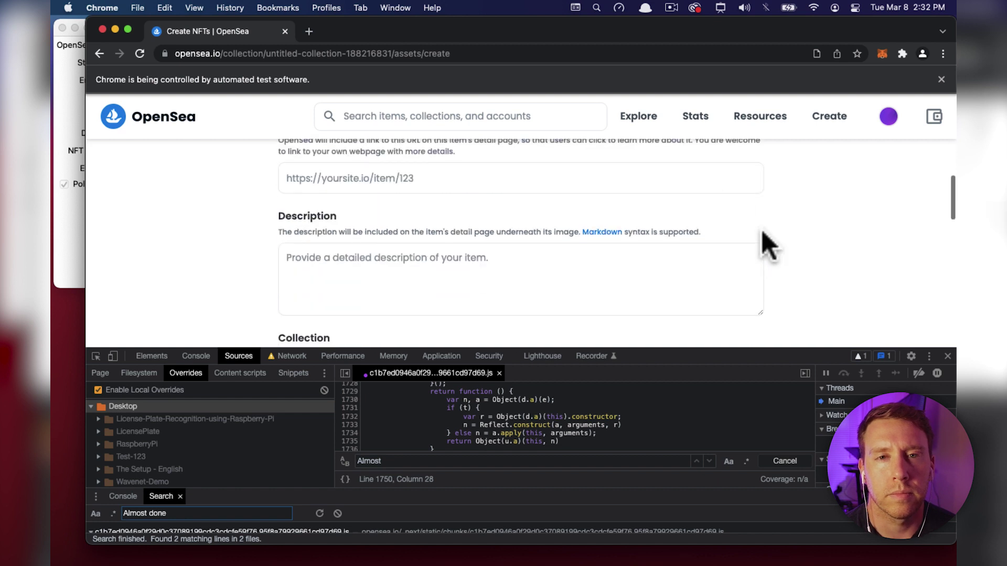
click(628, 254)
text(test)
scroll(824, 283, down, 10)
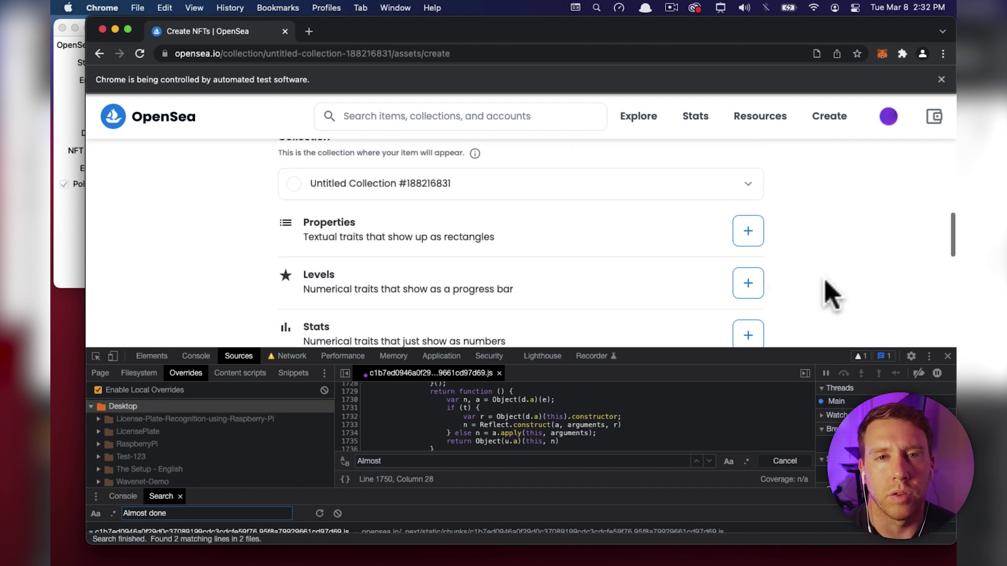
scroll(831, 295, down, 4)
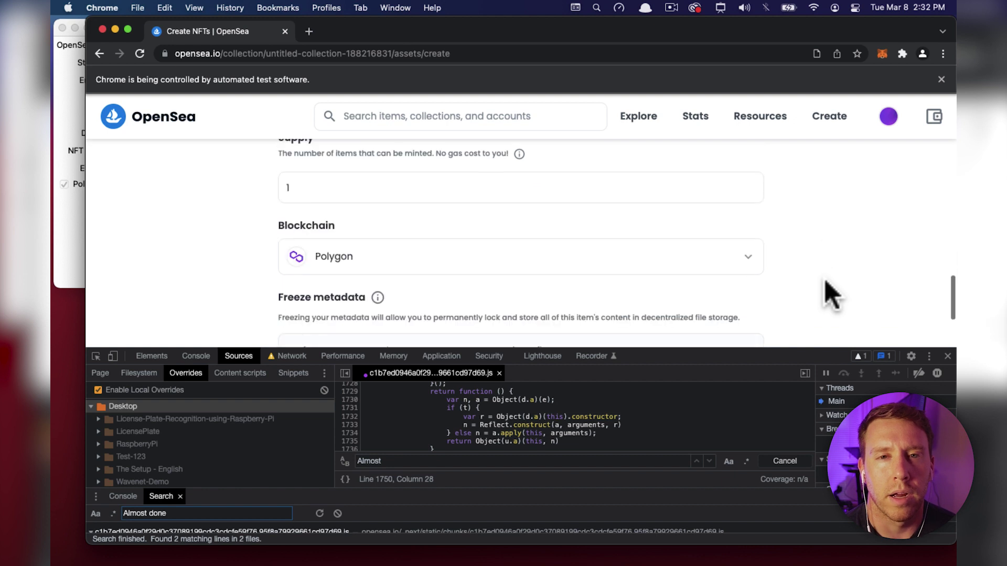
scroll(828, 293, down, 1)
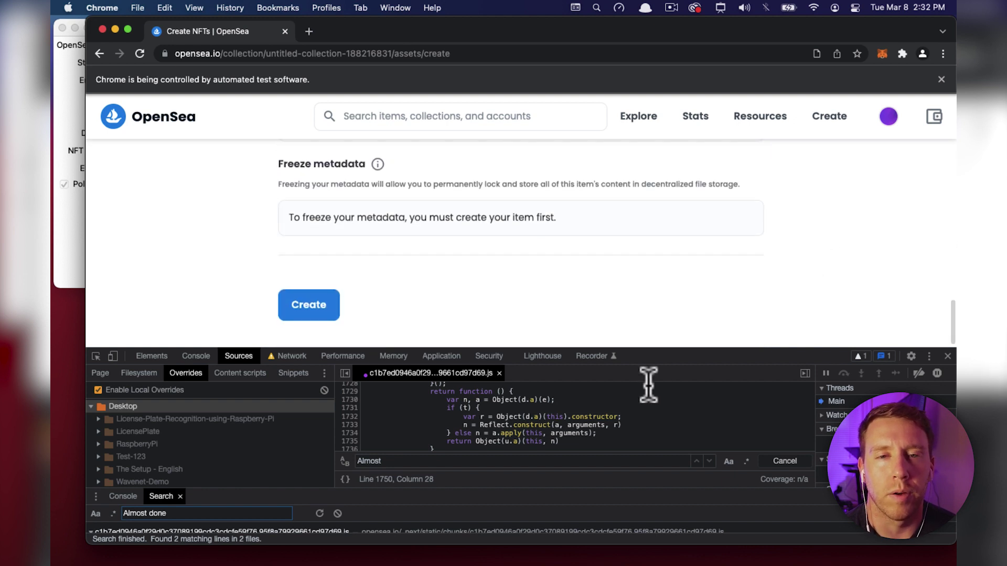
Switch DevTools to the Network log and clear it before submitting.
click(199, 357)
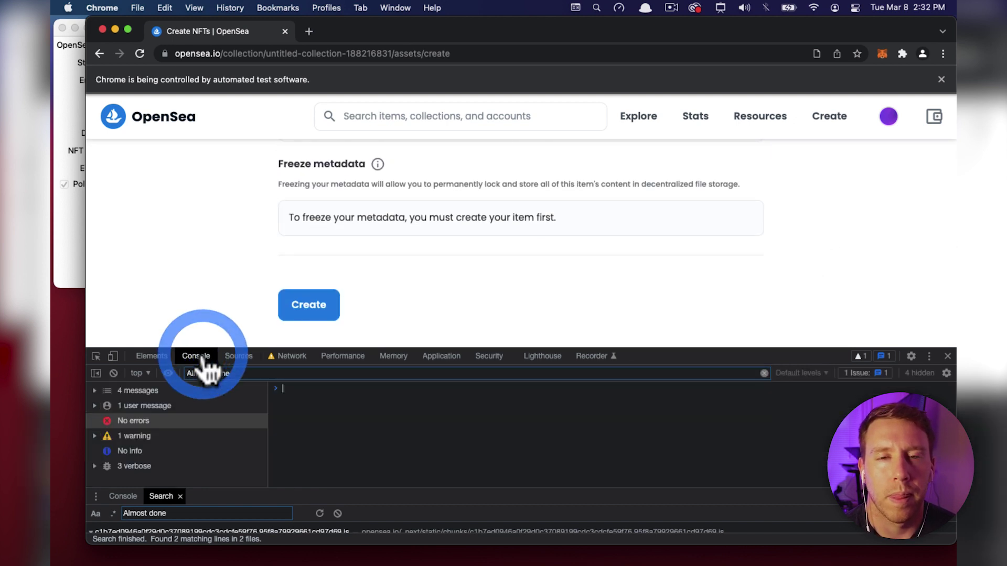
click(298, 357)
click(113, 373)
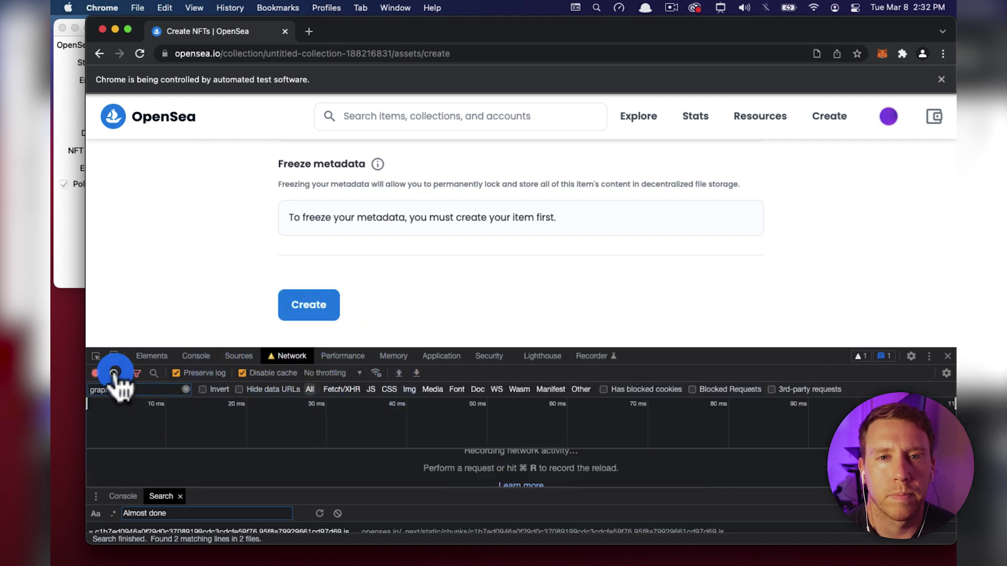
Submit the item, select the 'Failed reCAPTCHA' error, and enlarge DevTools to show the requests.
click(323, 307)
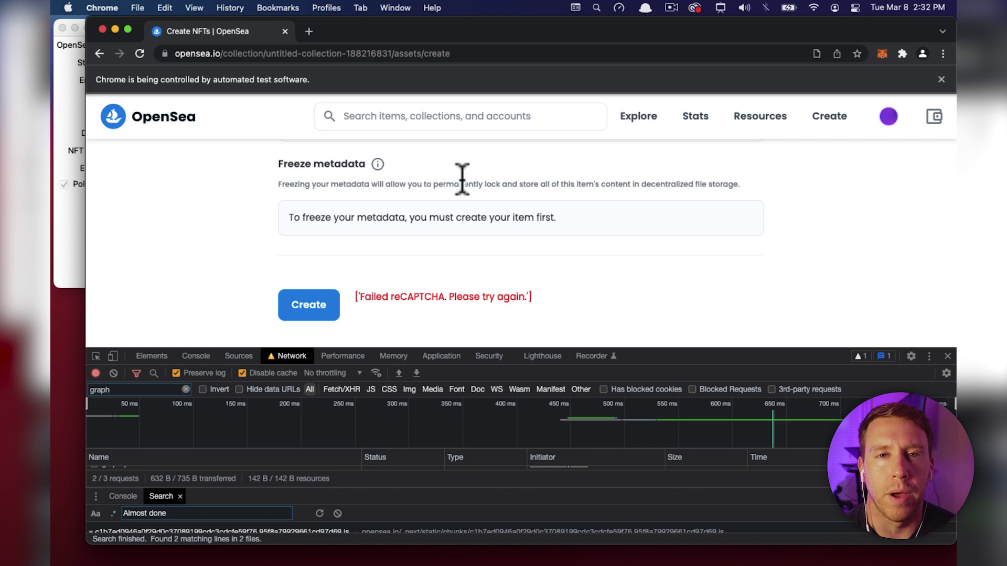
drag(566, 297, 356, 296)
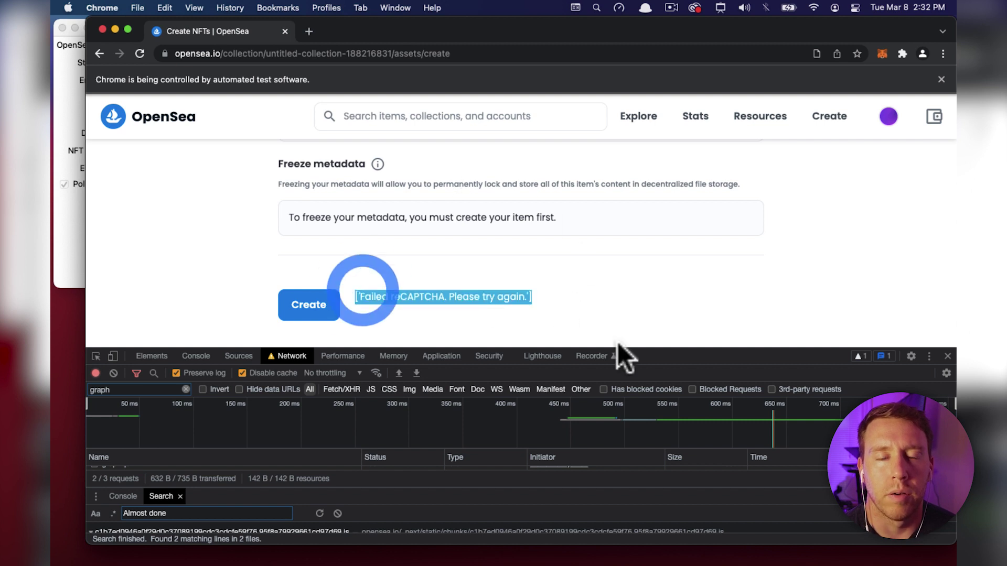
drag(640, 349, 650, 160)
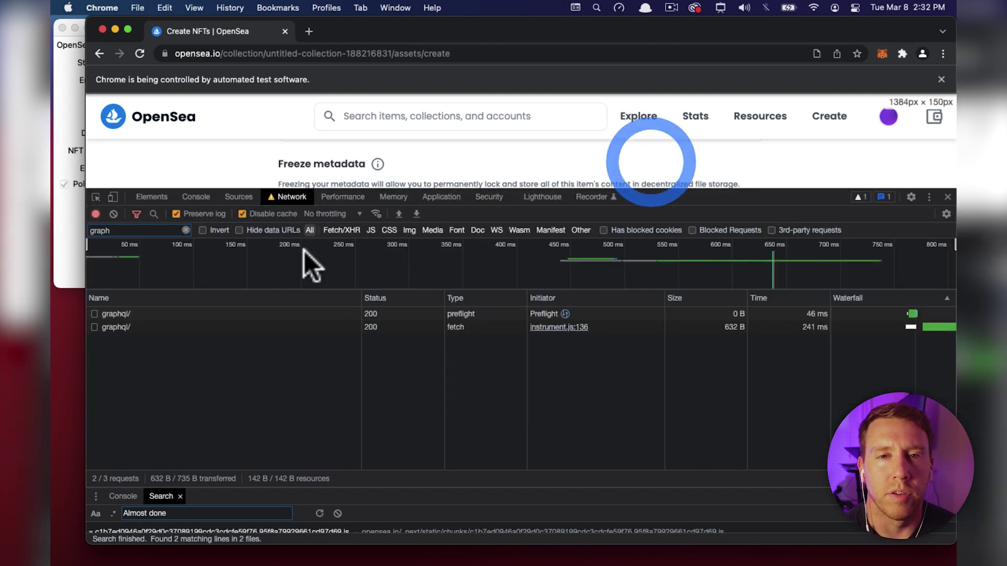
Stop network recording and inspect the second graphql request's operations payload.
click(95, 214)
click(130, 328)
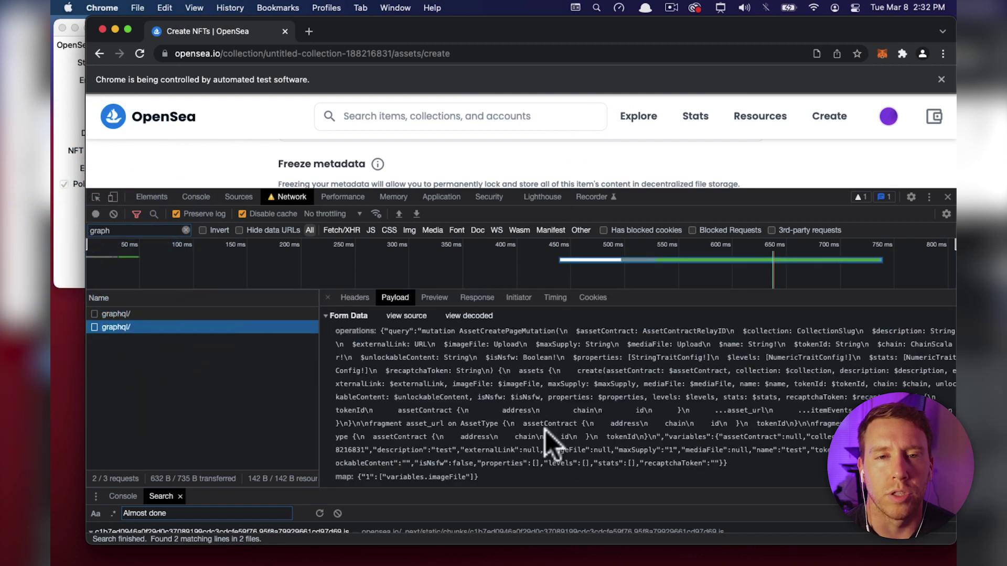
scroll(541, 423, down, 1)
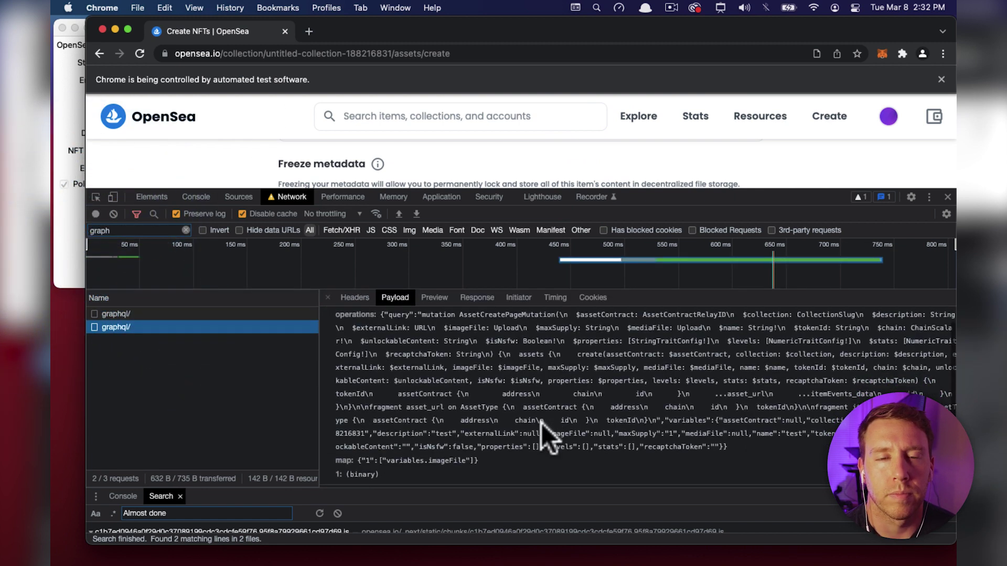
triple_click(710, 448)
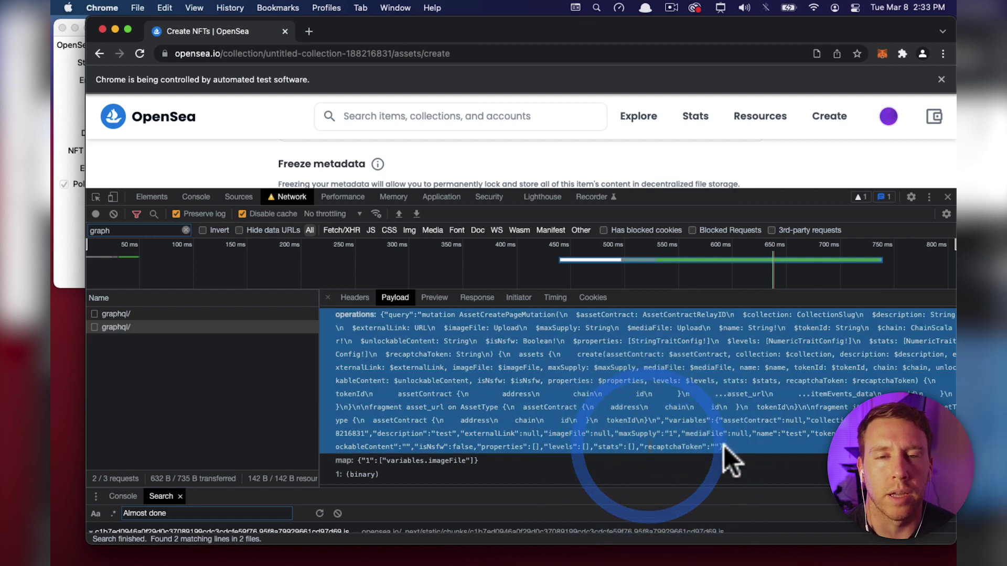
Check the response's reCAPTCHA error and the headers, then reselect the payload's operations entry.
click(476, 298)
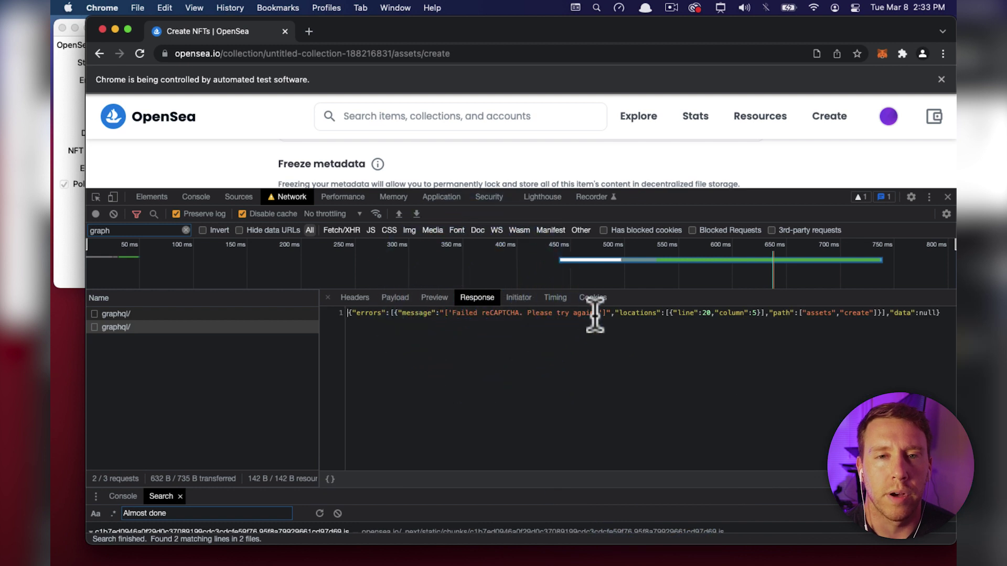
drag(593, 314, 460, 313)
click(355, 298)
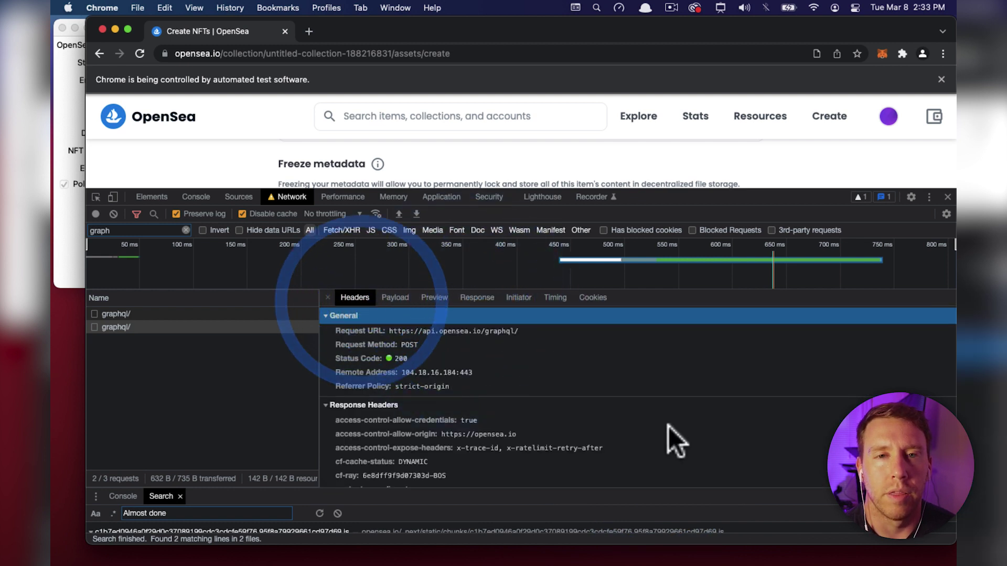
click(395, 297)
triple_click(697, 464)
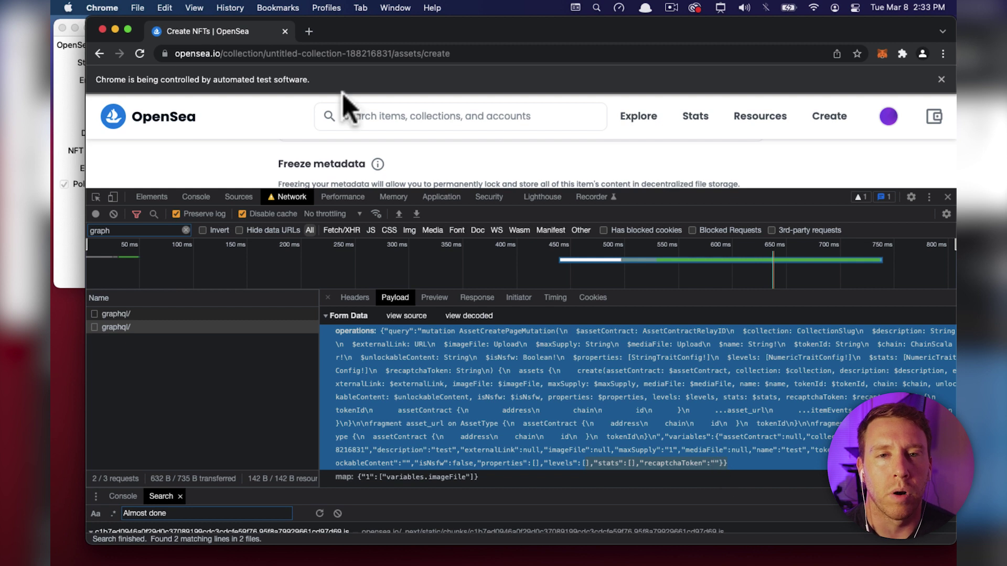
Search Google for 'recaptcha' in a new tab and open the reCAPTCHA documentation.
click(309, 32)
text(recapt)
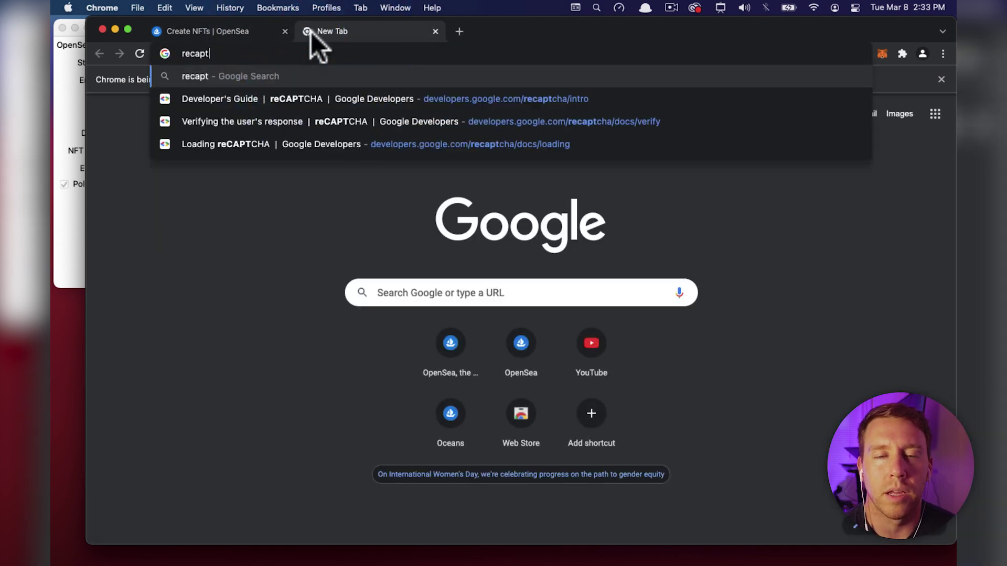
text(cha)
key(Return)
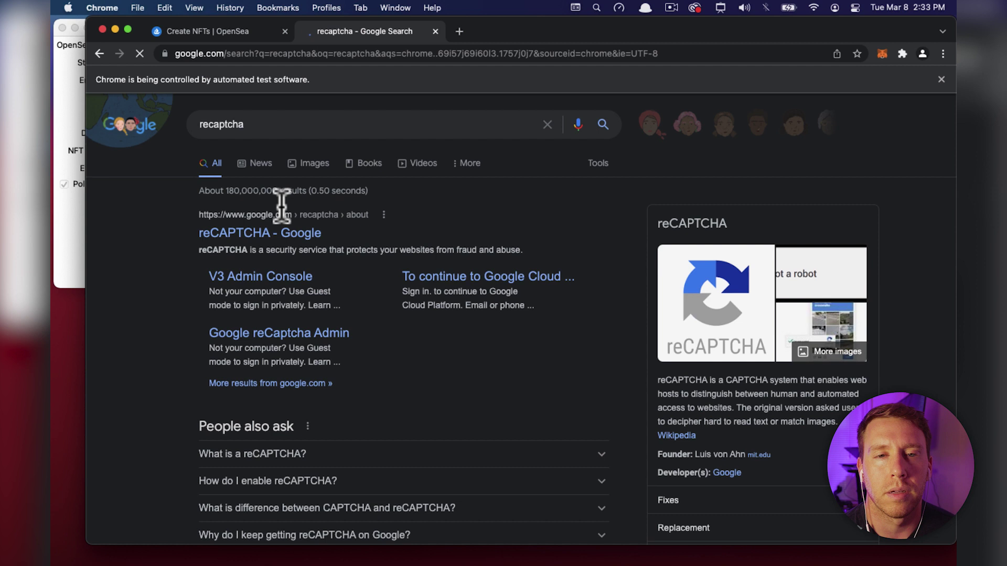
click(285, 233)
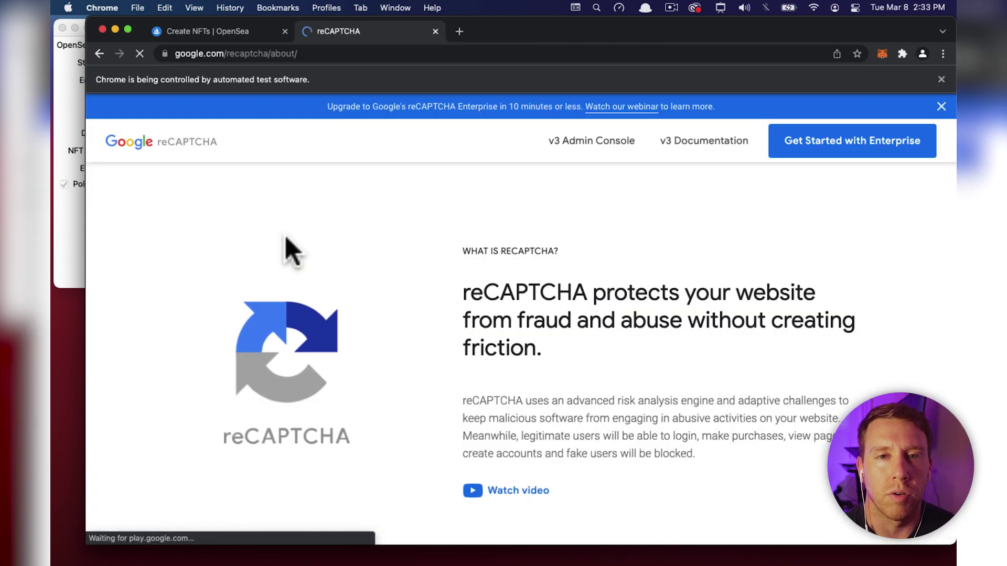
click(687, 141)
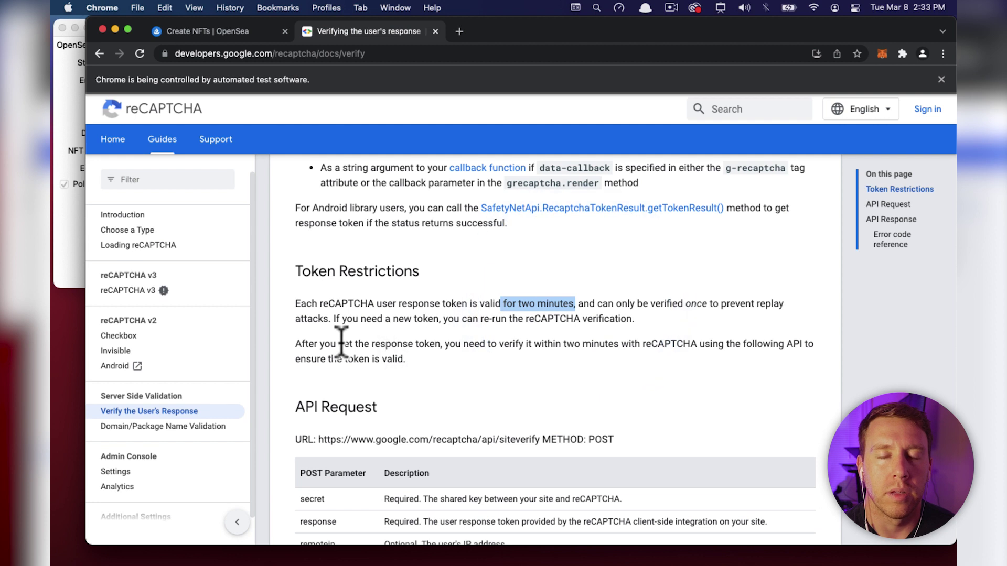
Highlight the token restrictions: verify within two minutes, and each token verifies only once.
drag(342, 343, 574, 378)
click(482, 351)
drag(659, 304, 752, 307)
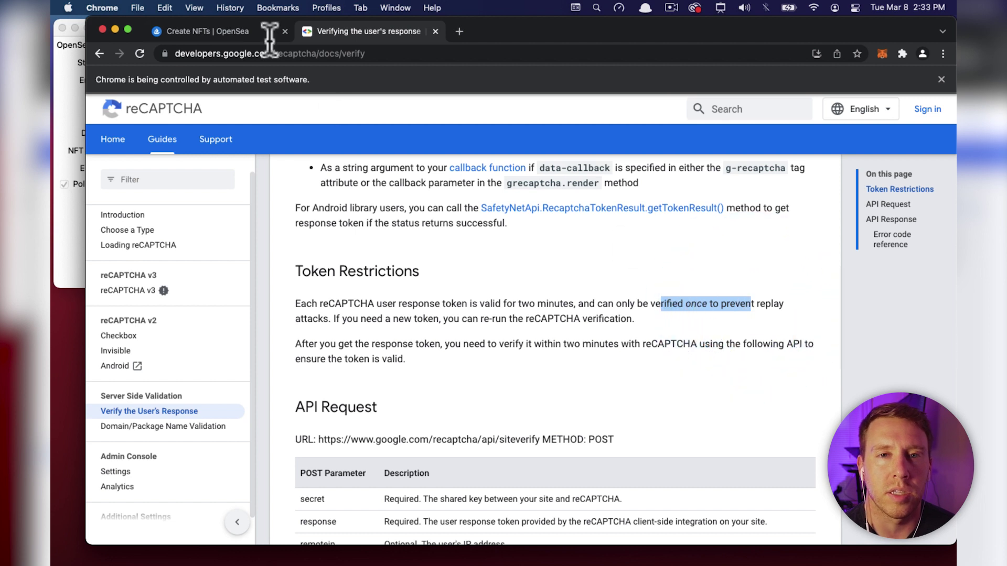